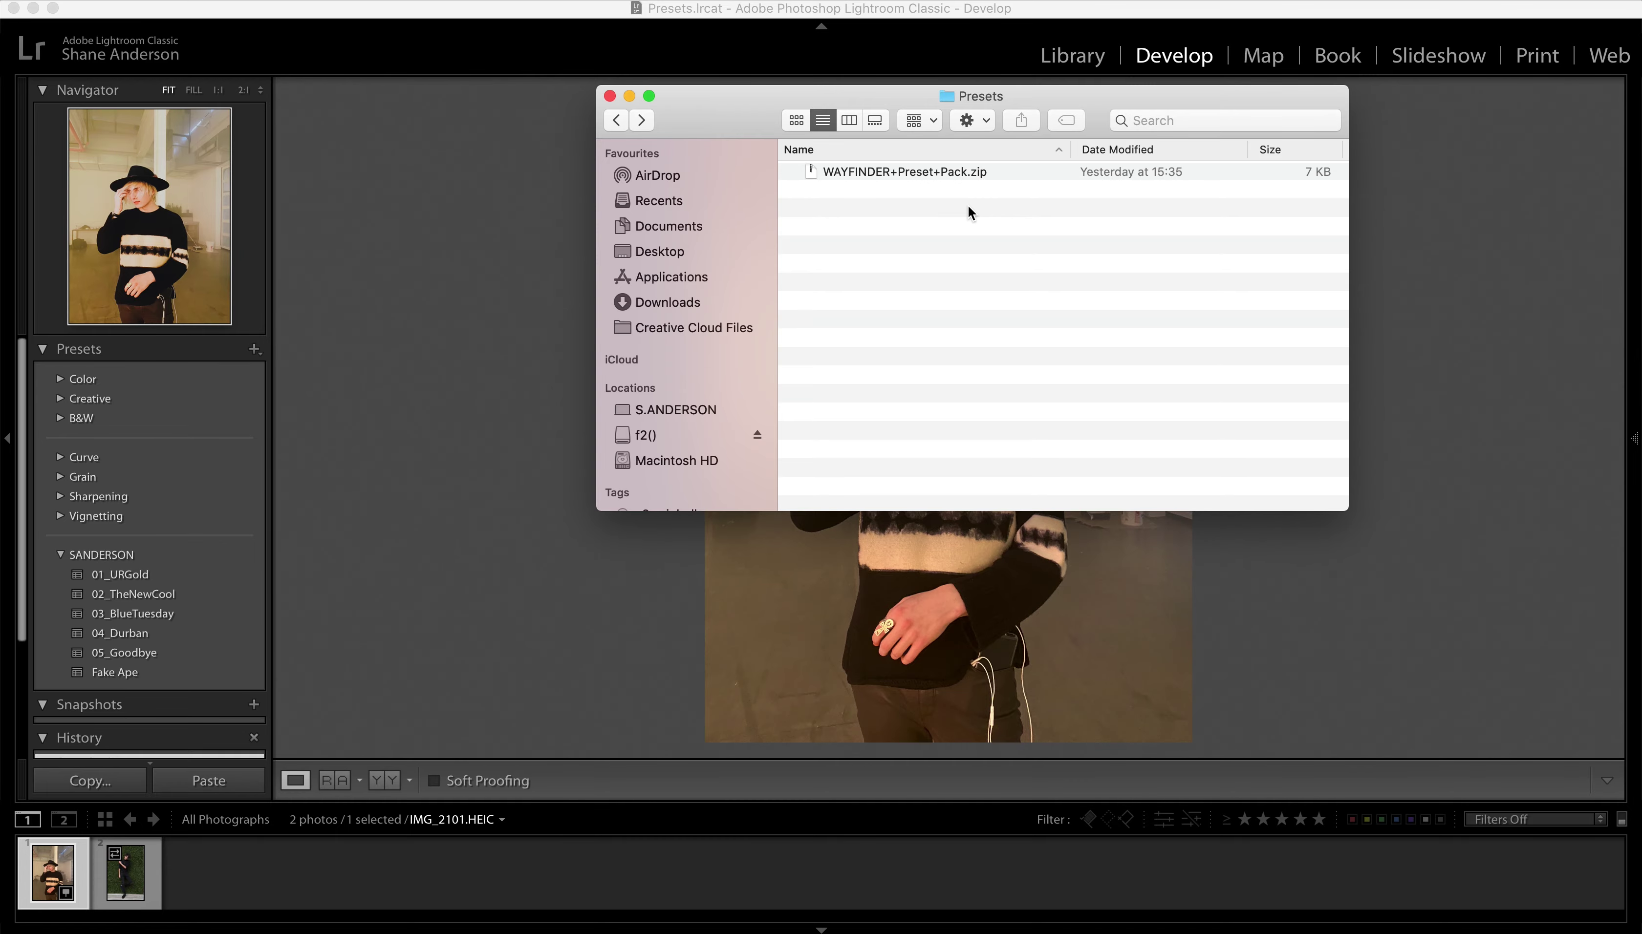
Extract WAYFINDER+Preset+Pack.zip and open the extracted folder of preset files.
double_click(984, 171)
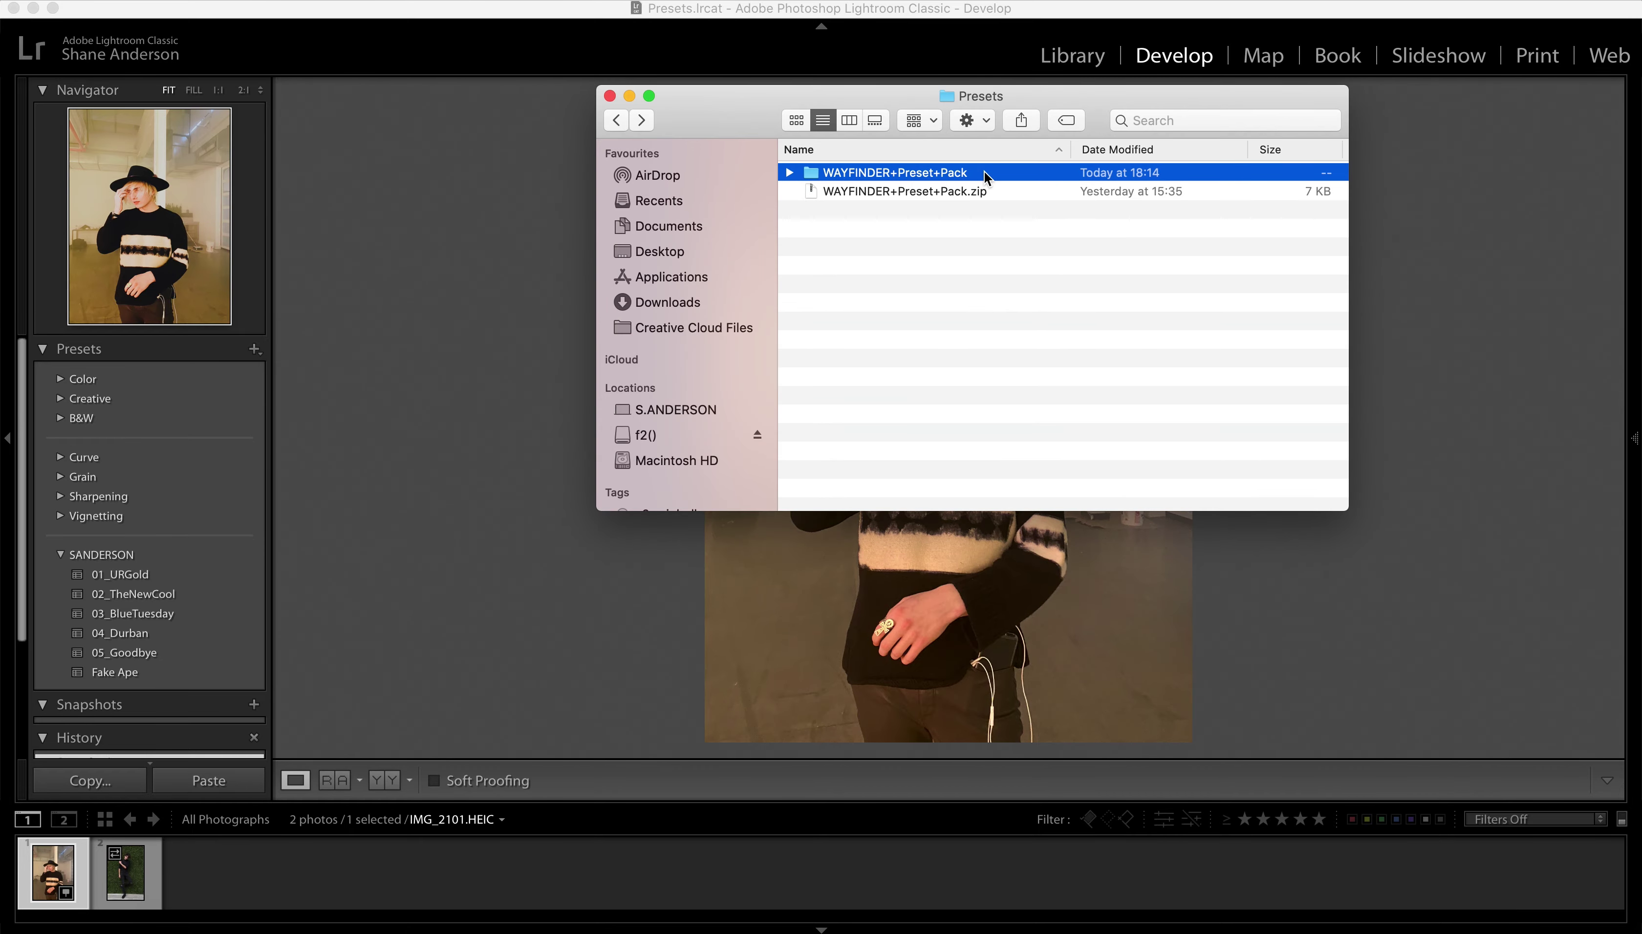
double_click(984, 170)
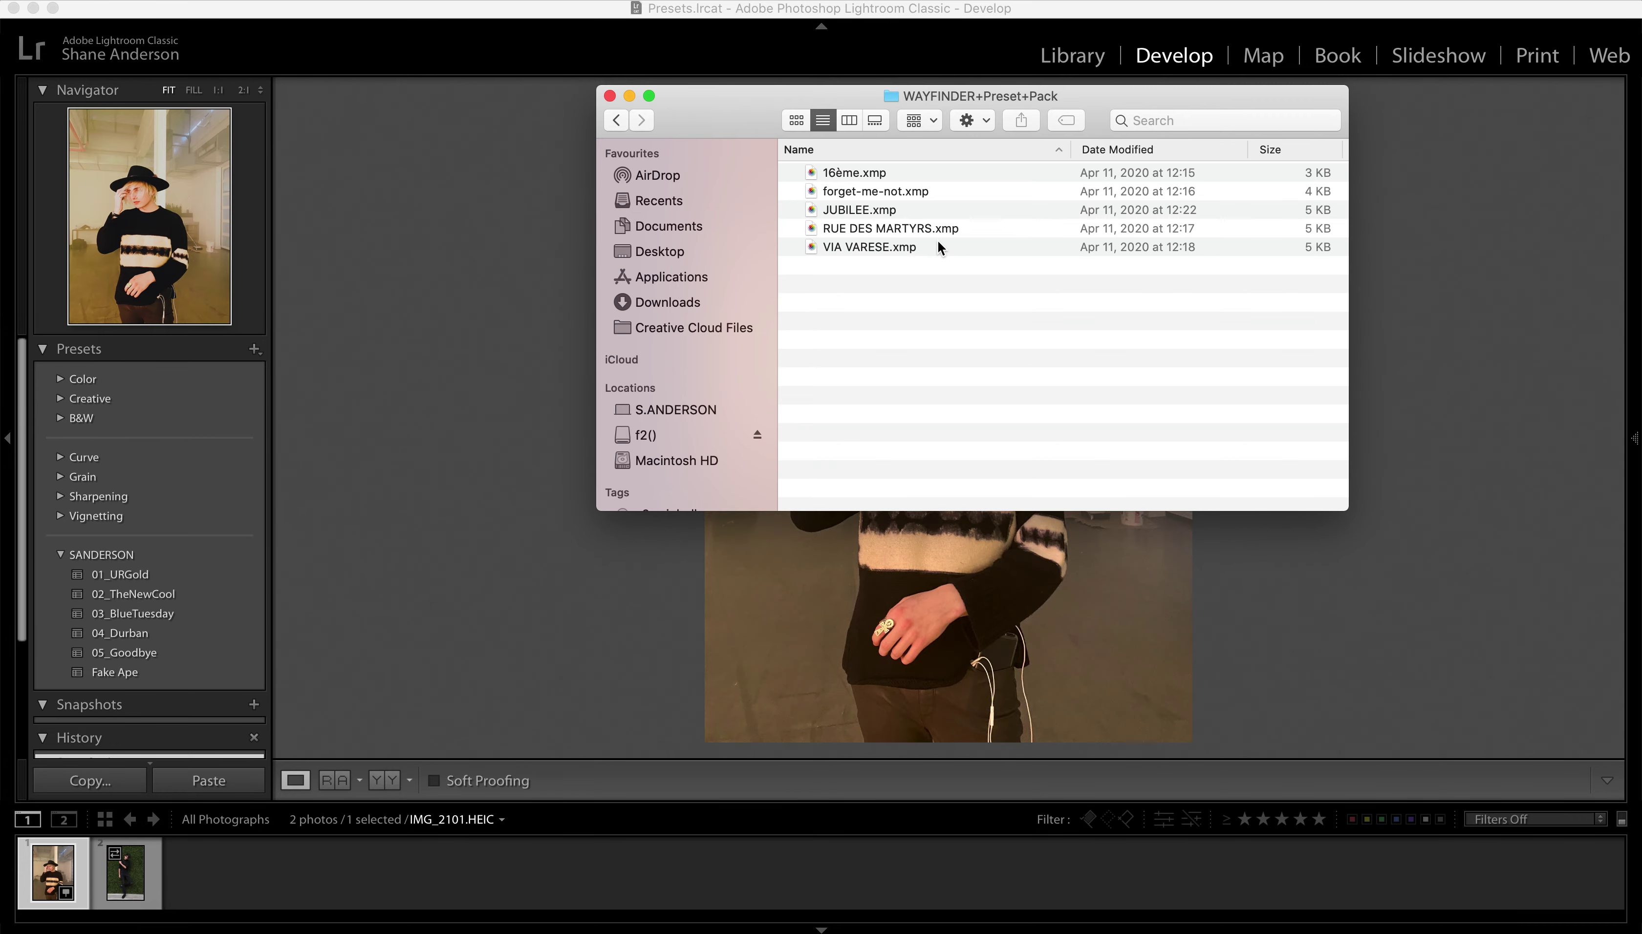
Switch to Lightroom Classic, reveal the Develop presets location from its preferences, and open the Settings folder inside CameraRaw.
click(431, 213)
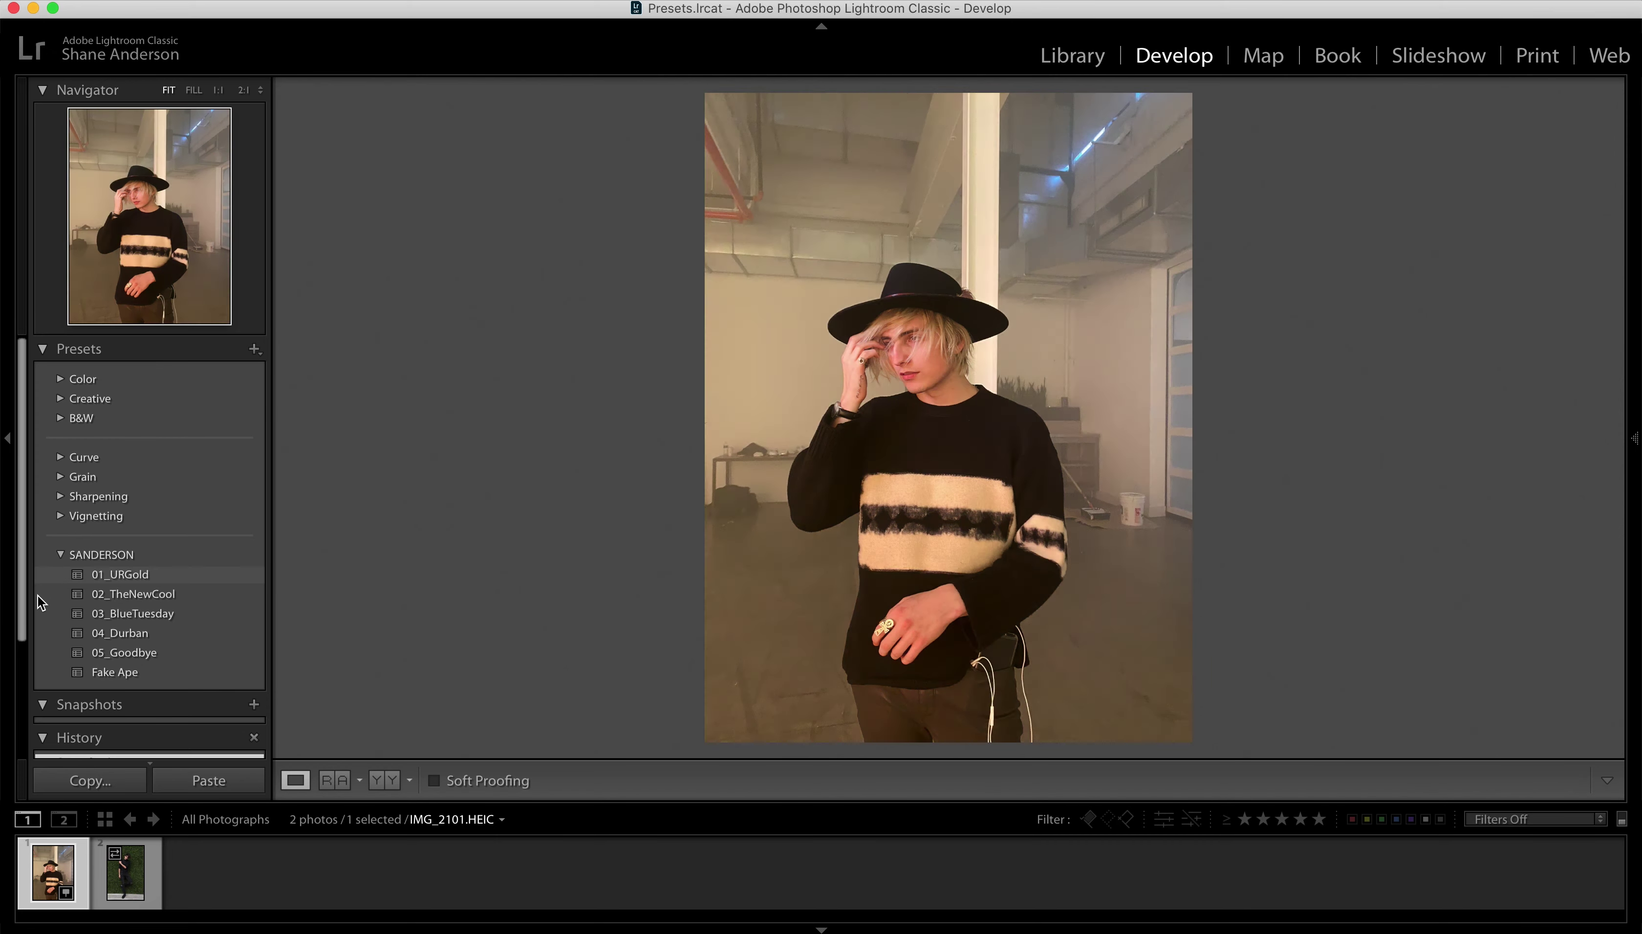
click(124, 633)
click(91, 0)
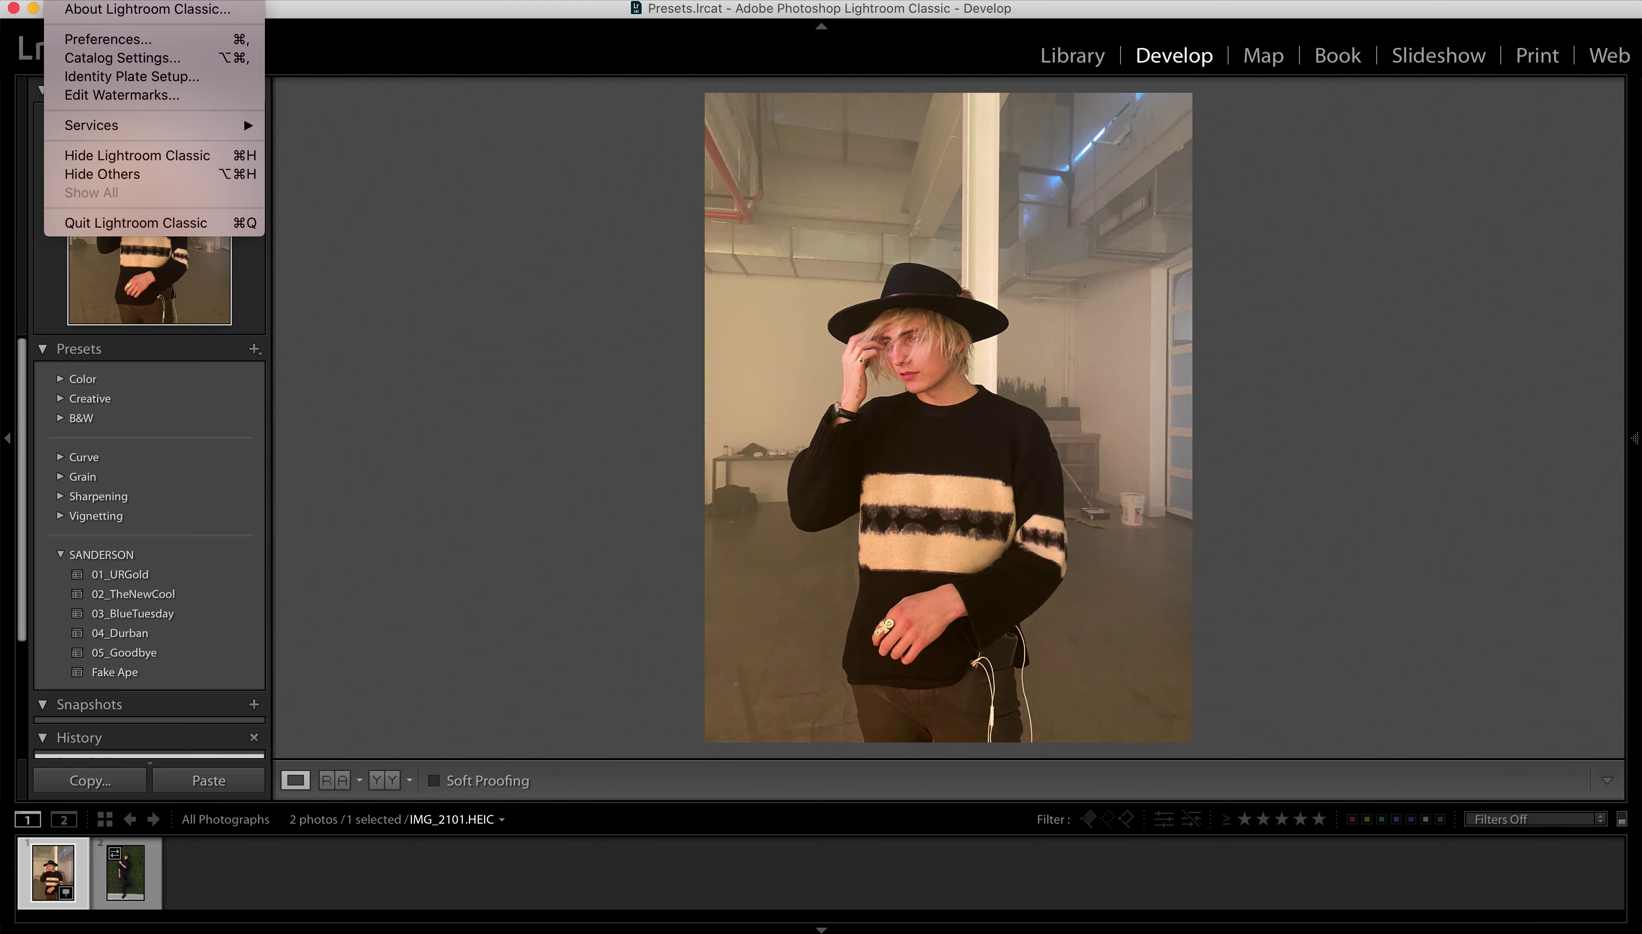
click(122, 41)
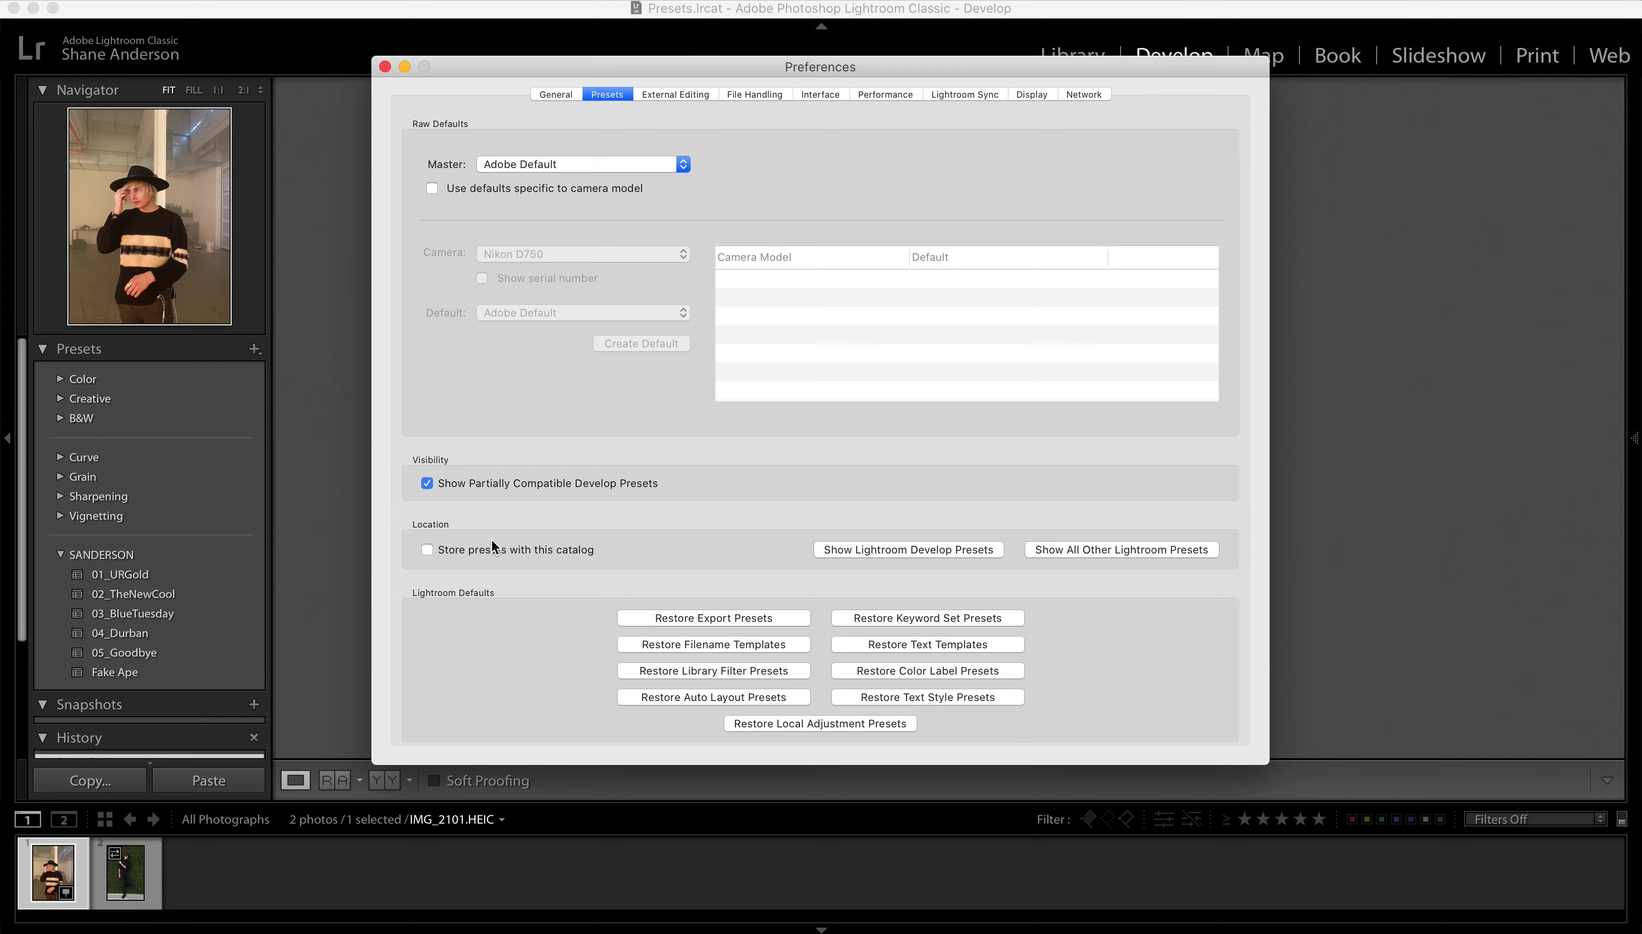
click(889, 551)
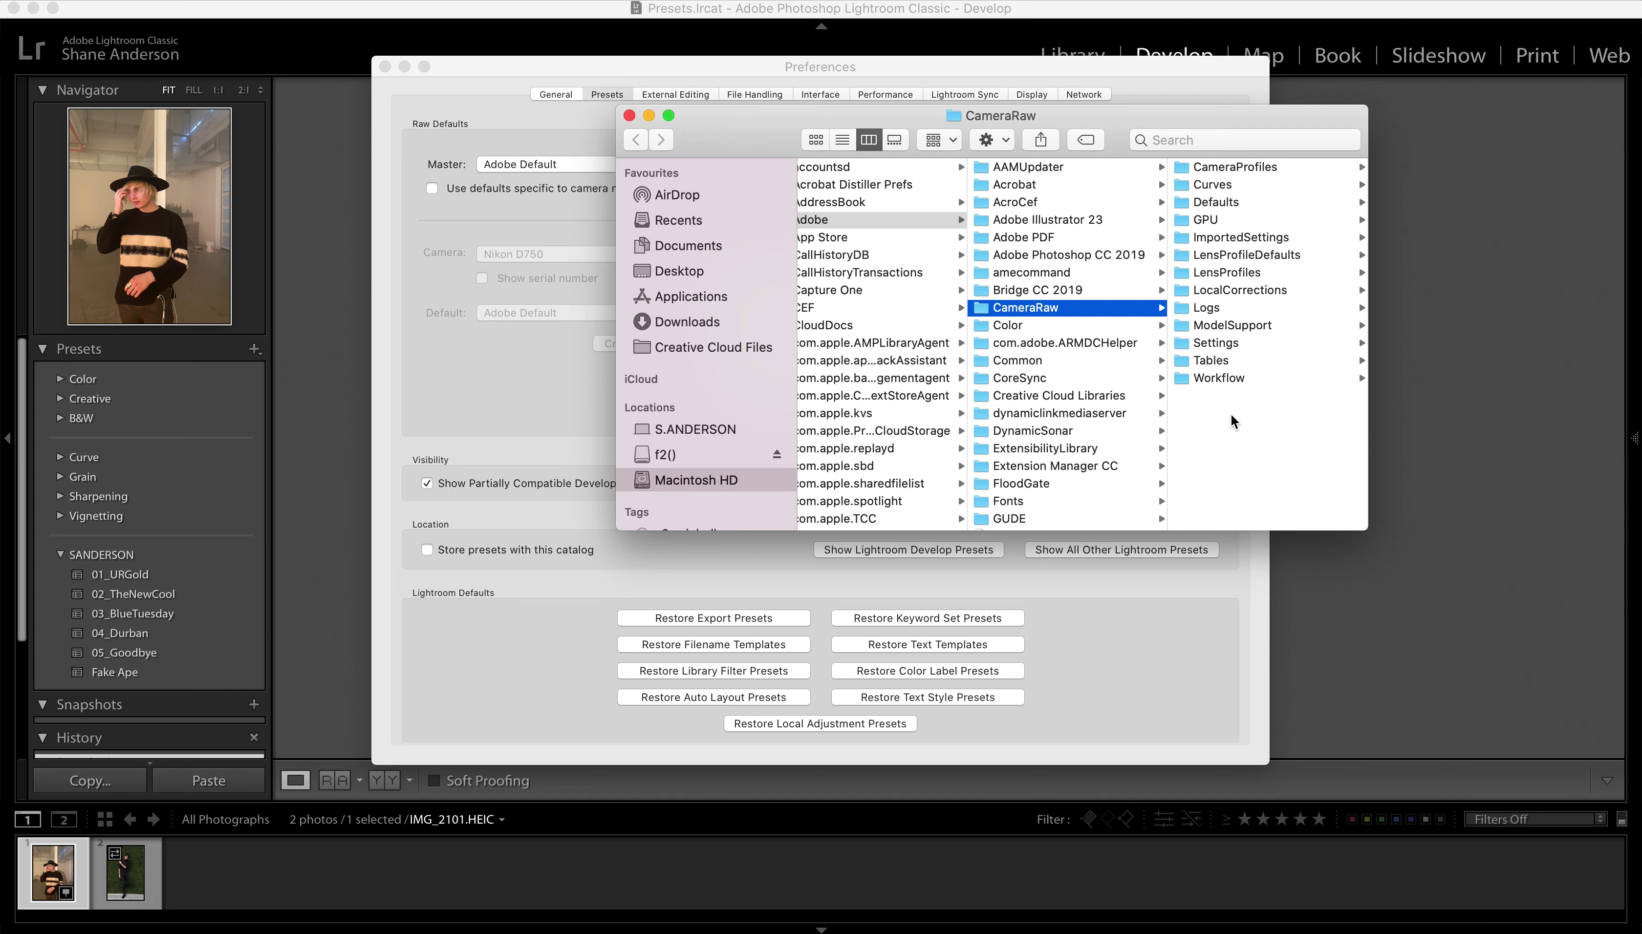
click(1216, 344)
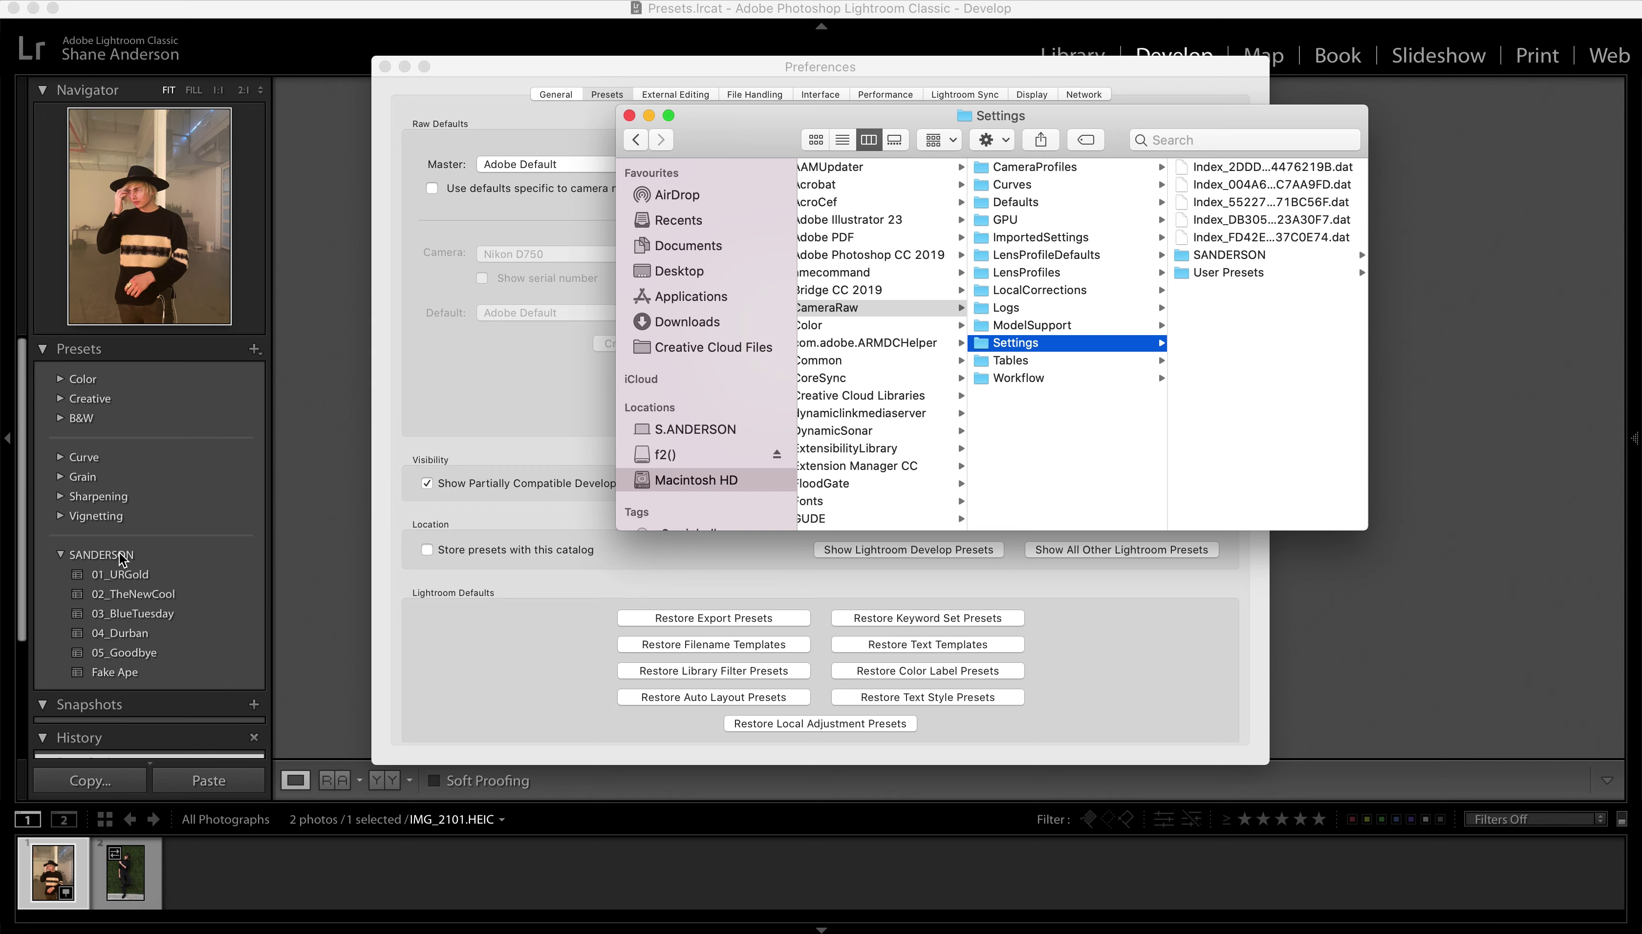
Create a new folder named WAYFINDER inside the CameraRaw Settings folder.
right_click(1211, 345)
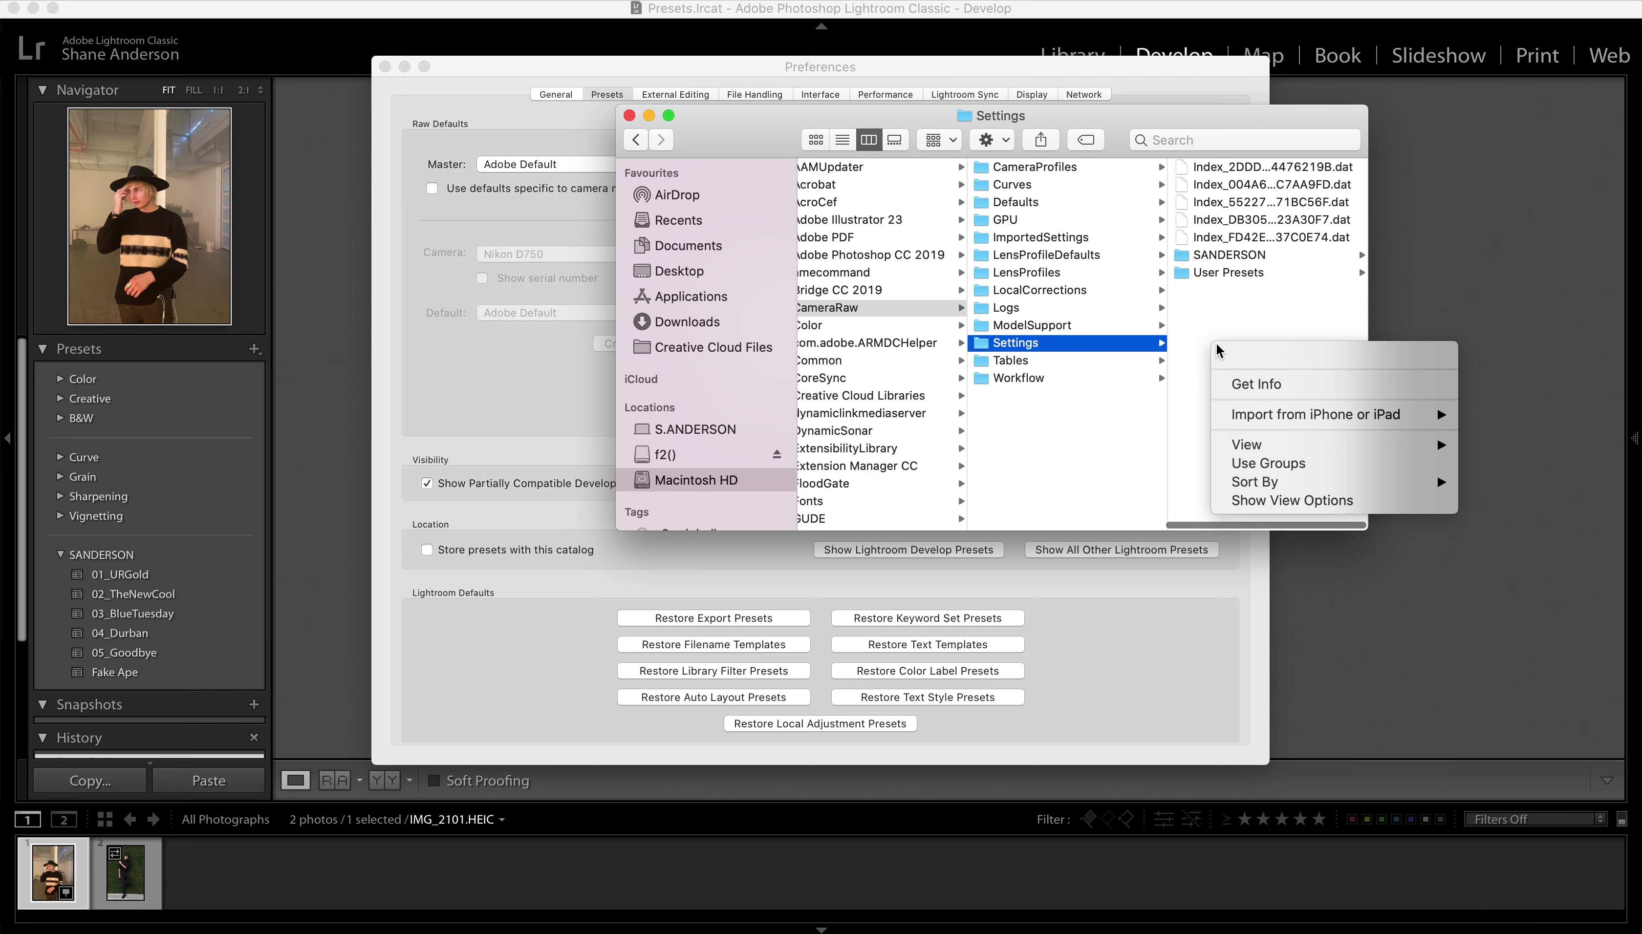
click(1243, 352)
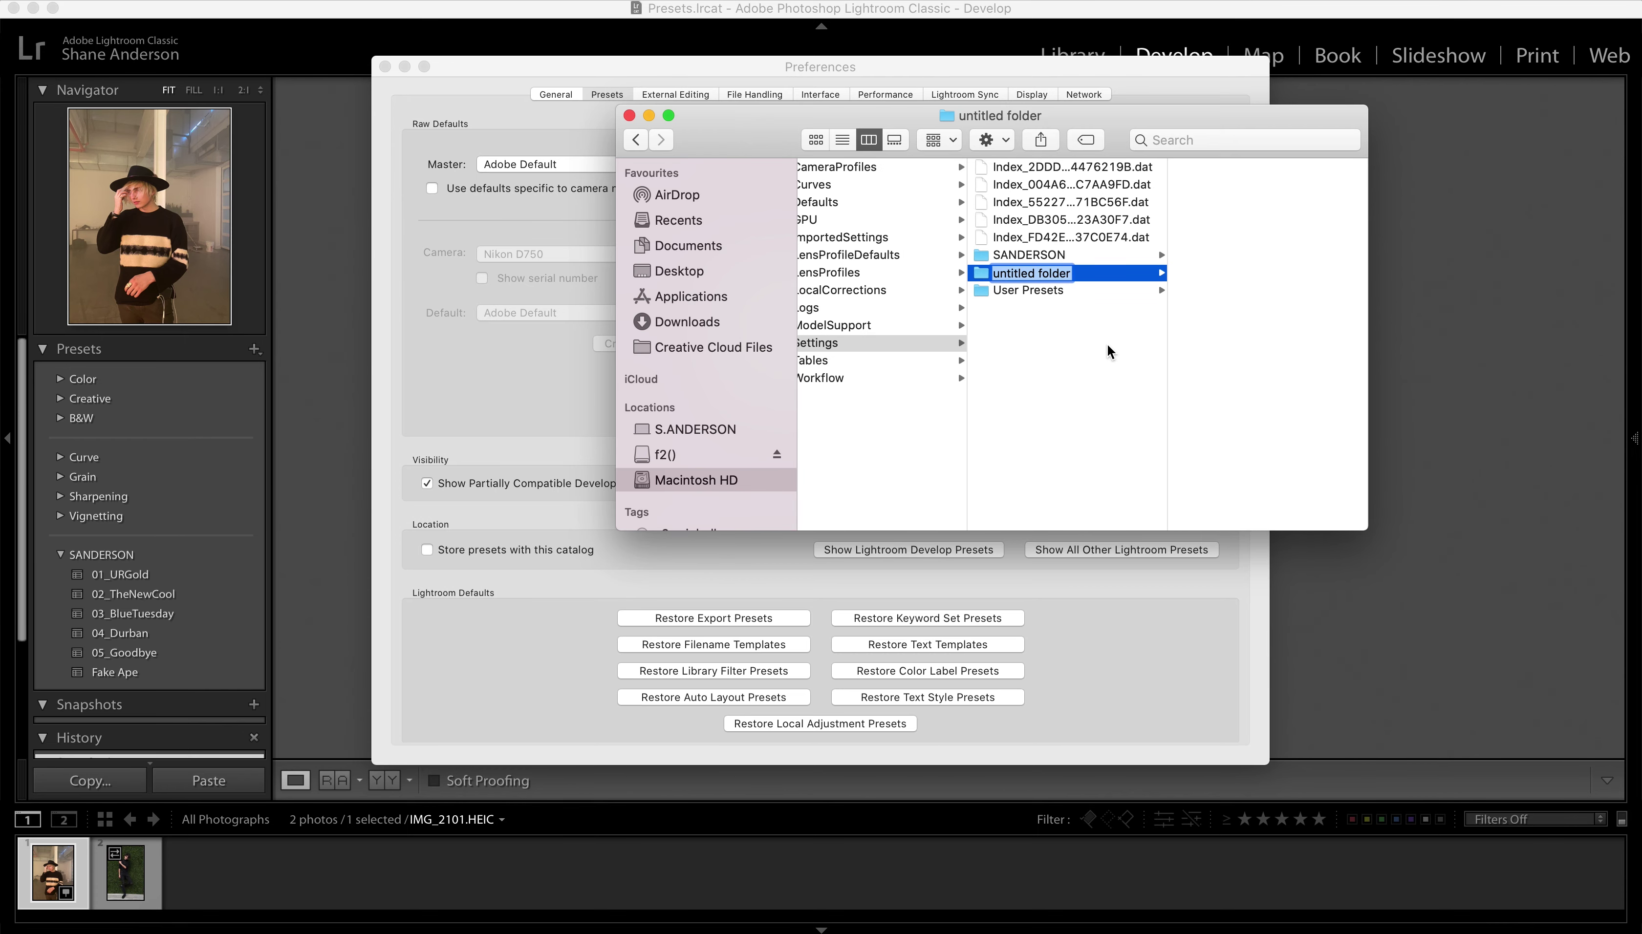
scroll(1021, 277, right, 2)
text(W)
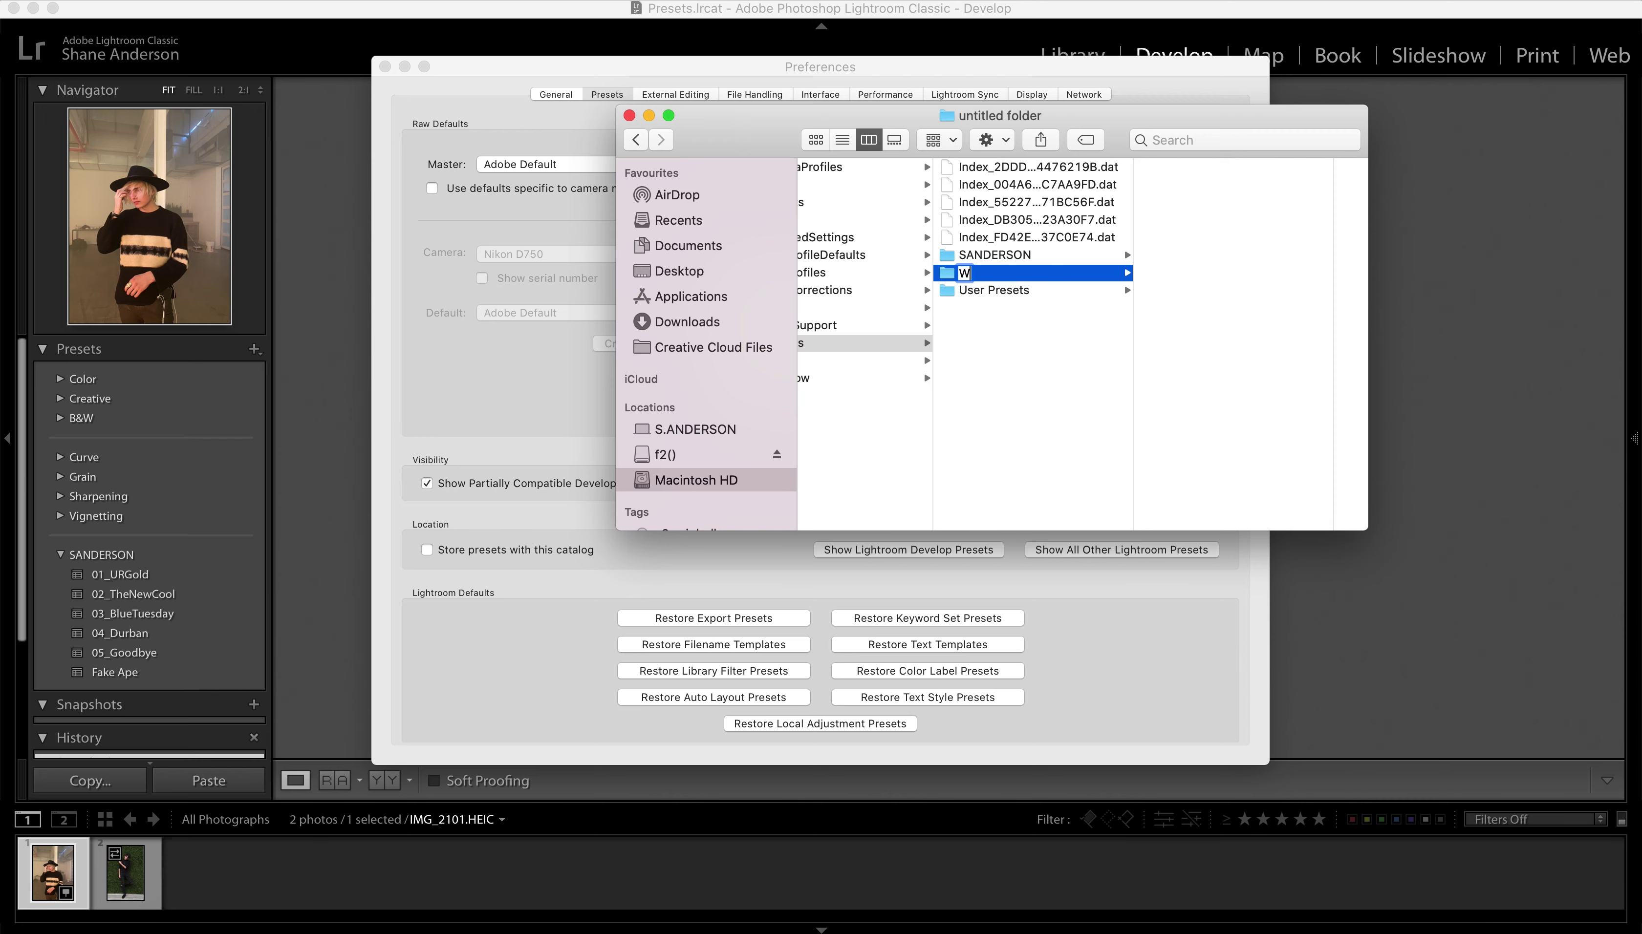
text(AYFINDER)
key(Return)
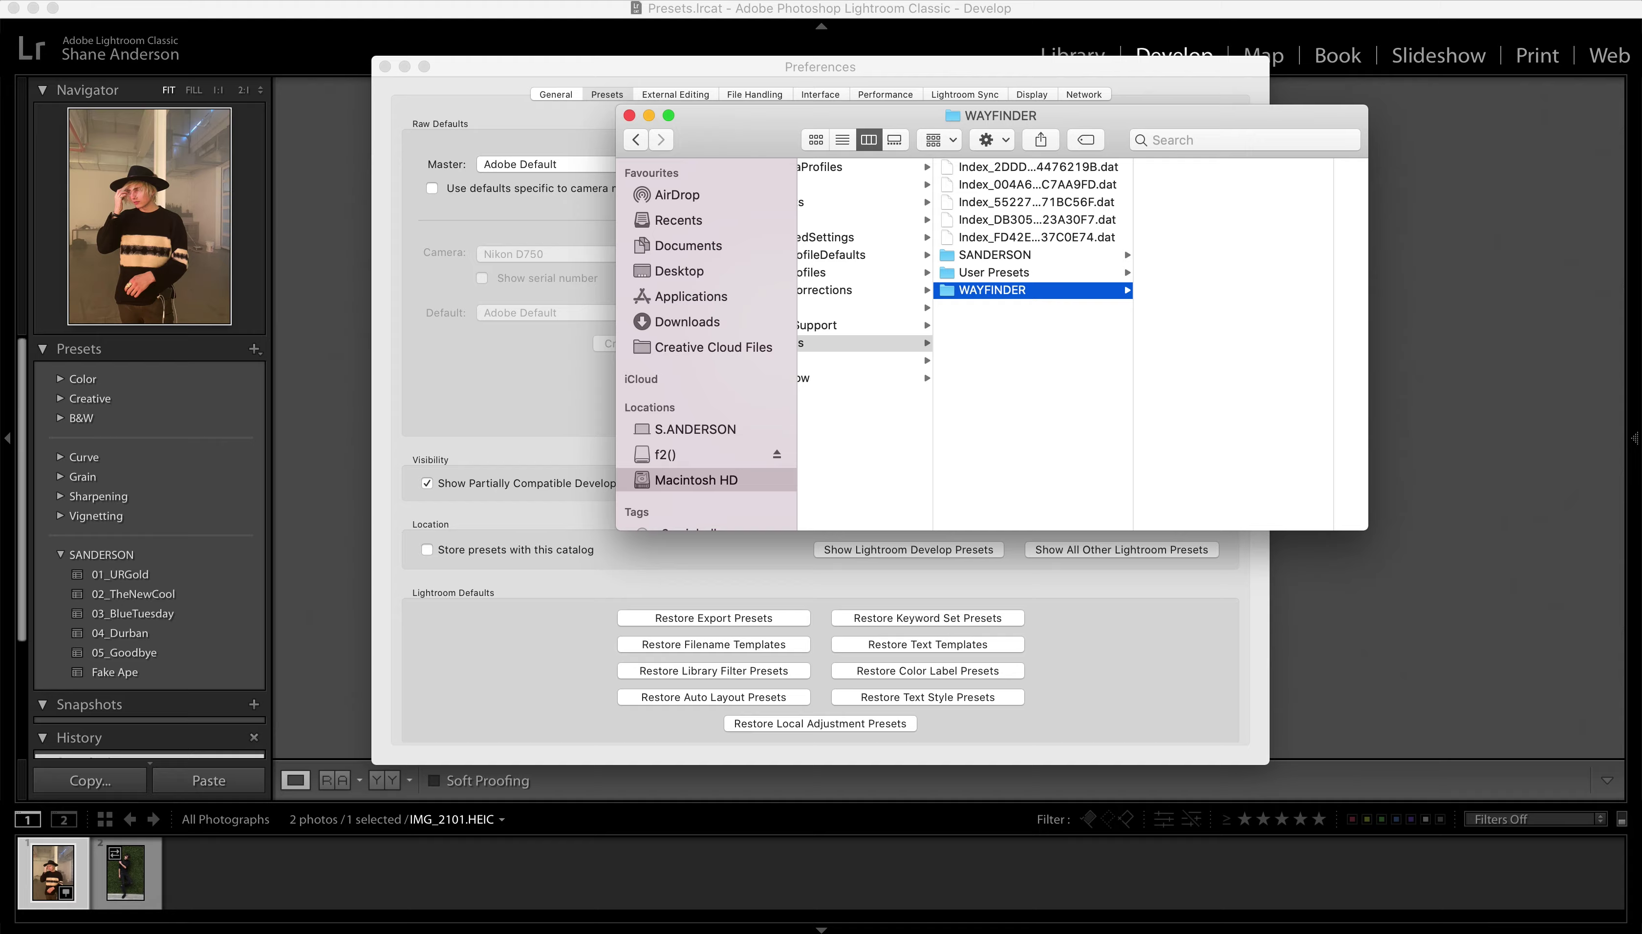
Copy all five .xmp preset files from the WAYFINDER+Preset+Pack folder into the new WAYFINDER folder.
key(ctrl+Up)
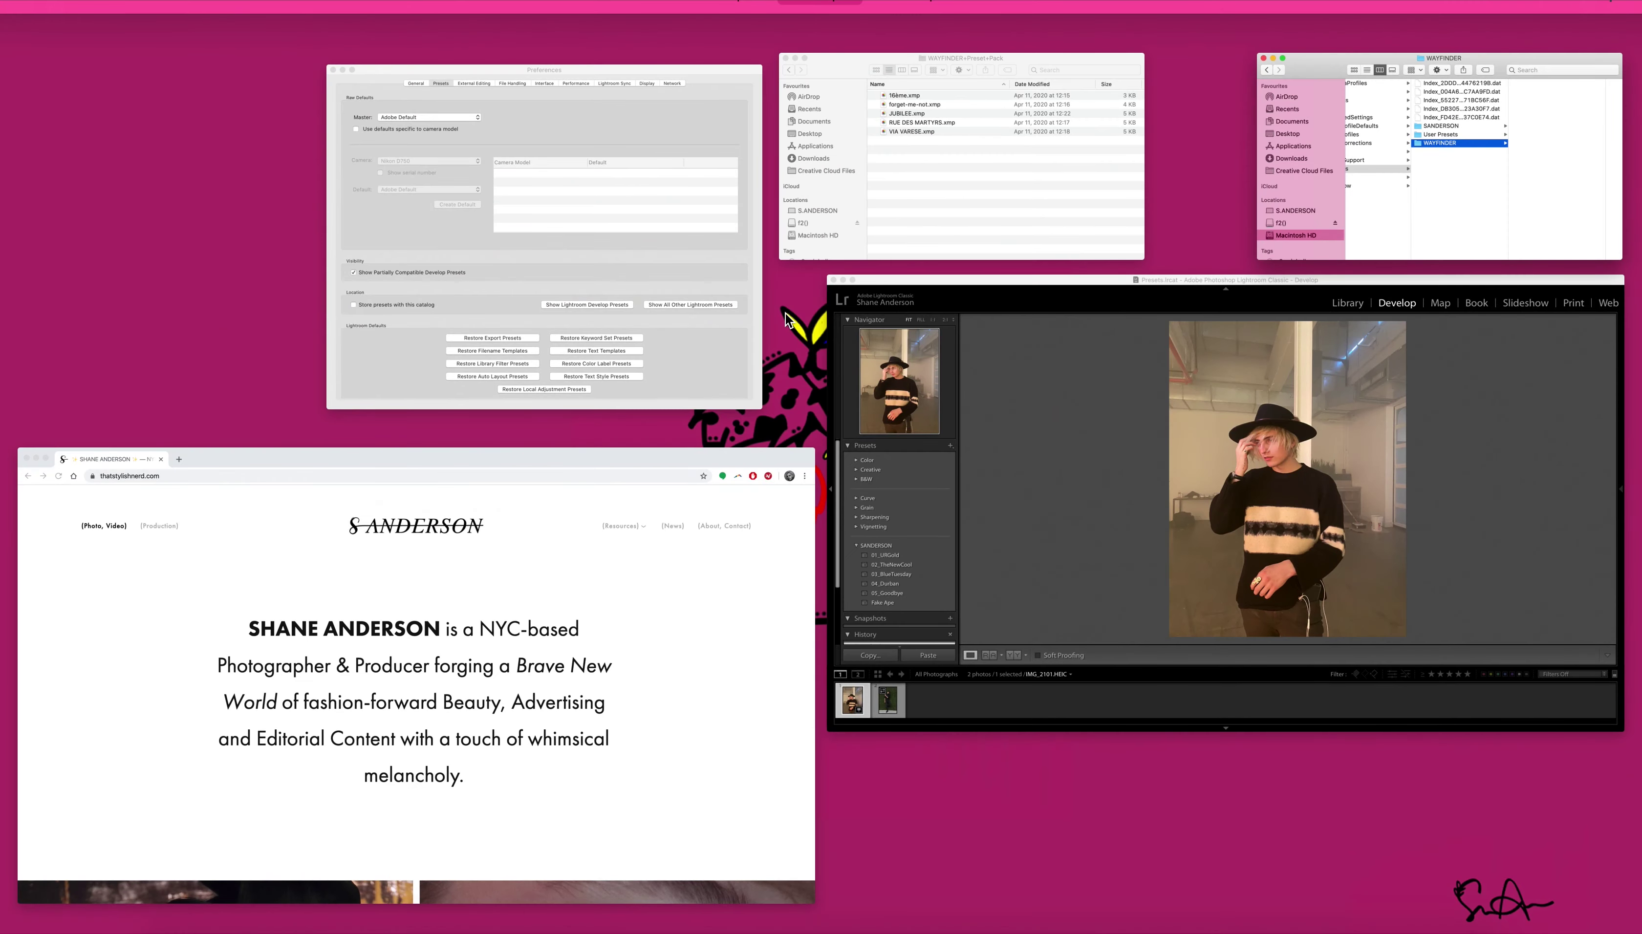
click(885, 172)
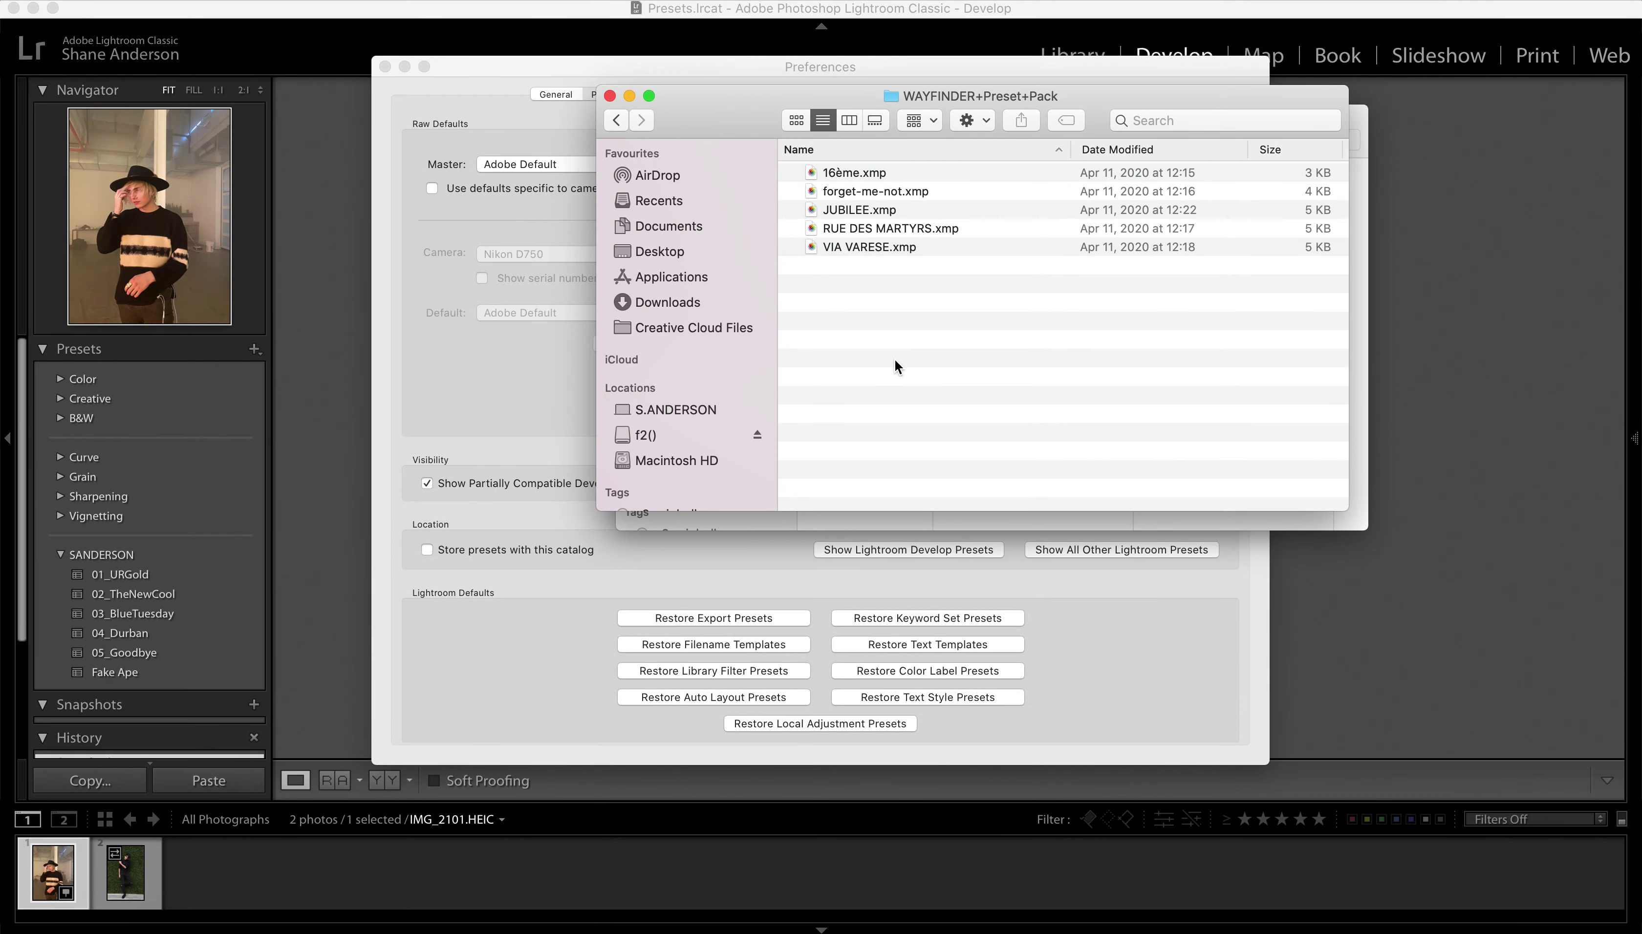
key(super+a)
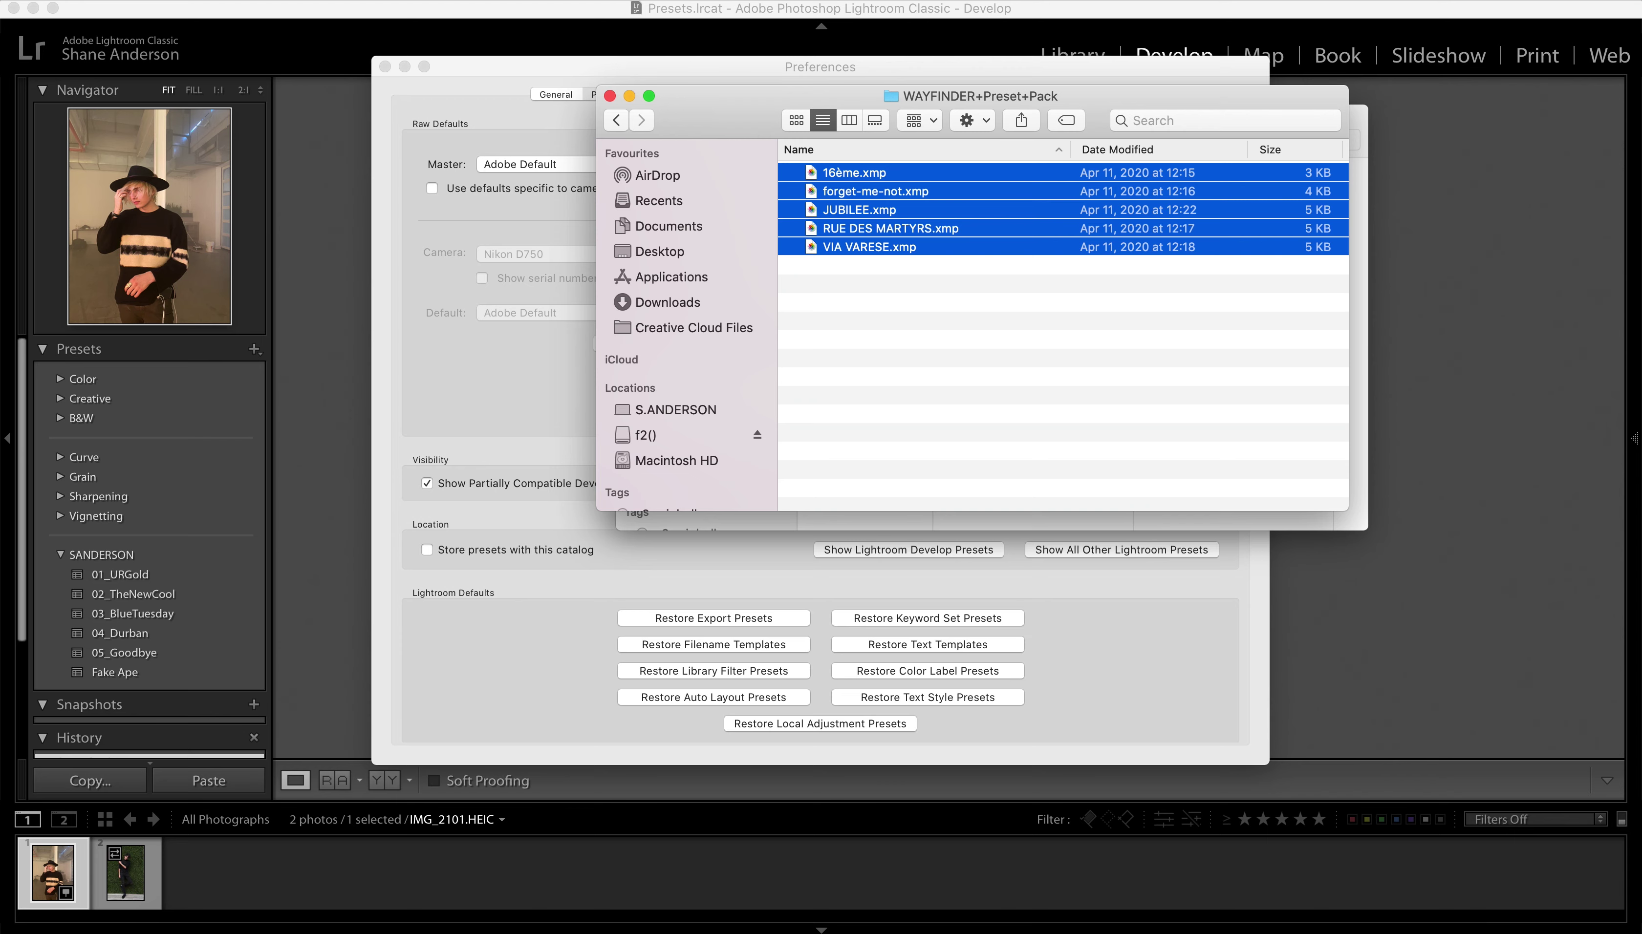
drag(756, 131, 288, 140)
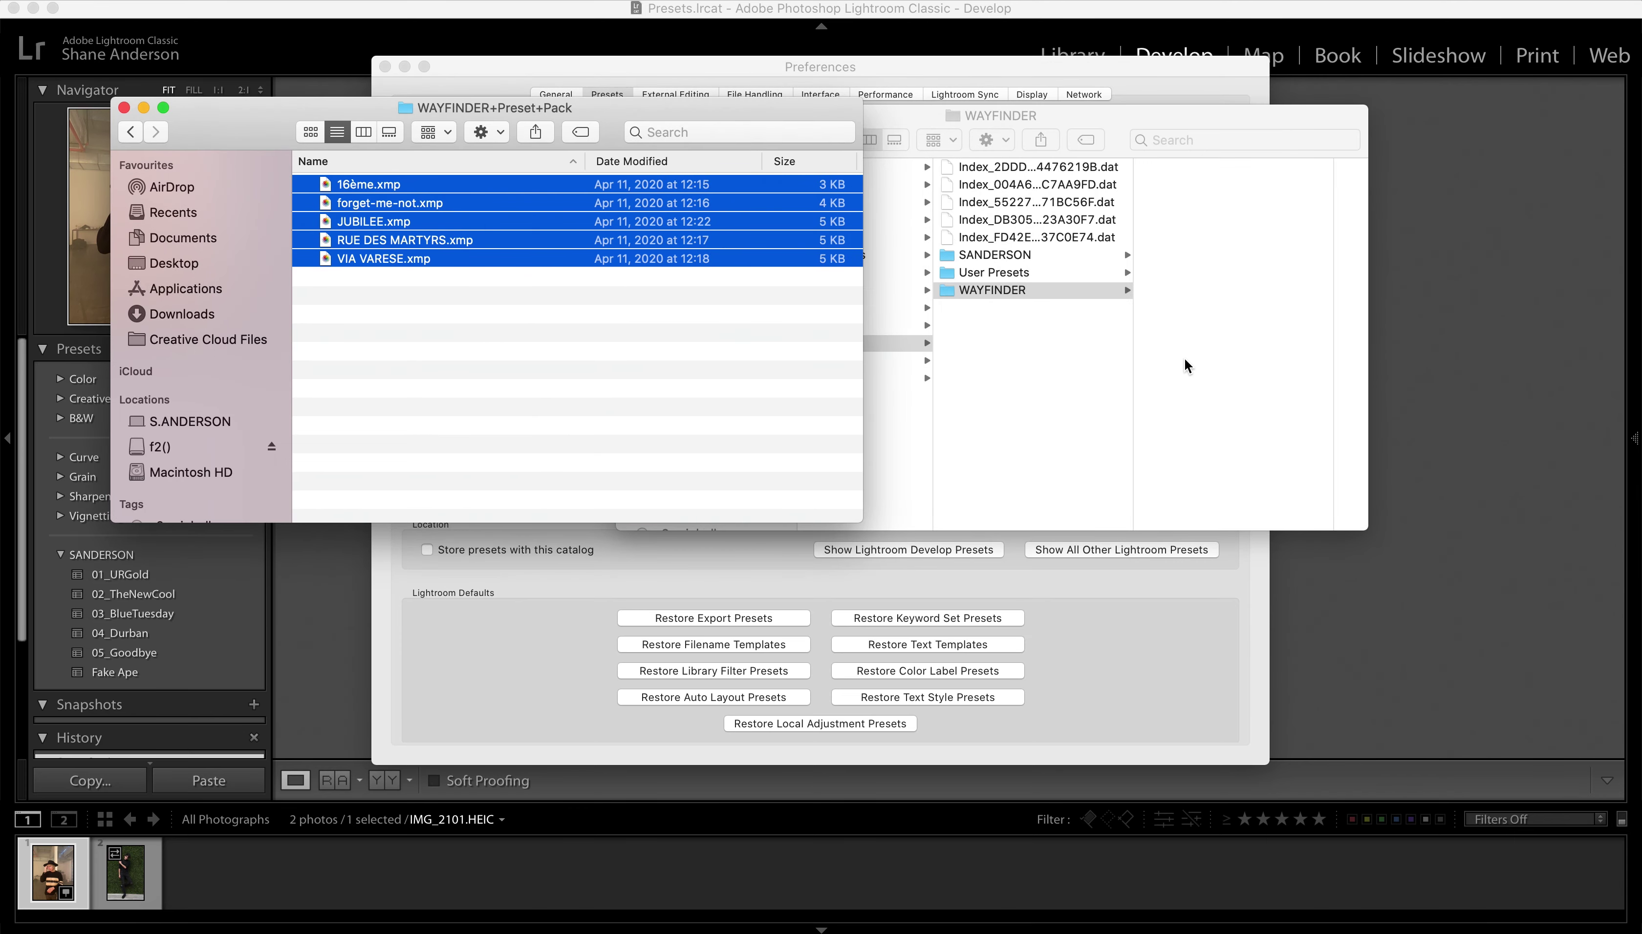
click(1202, 368)
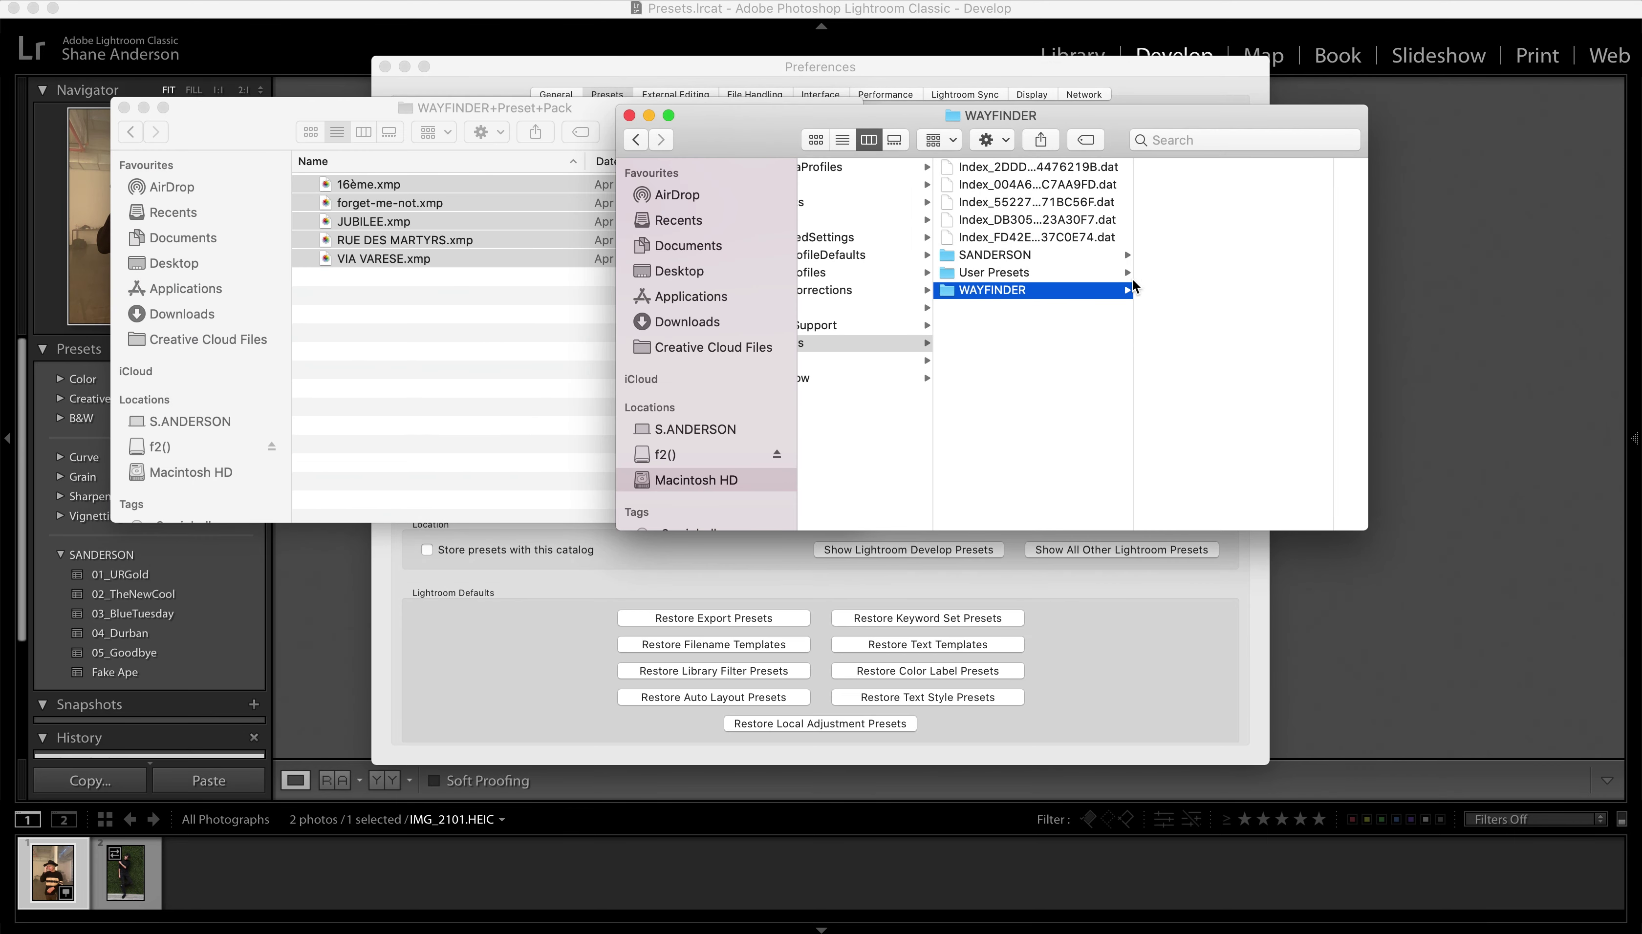
key(super+v)
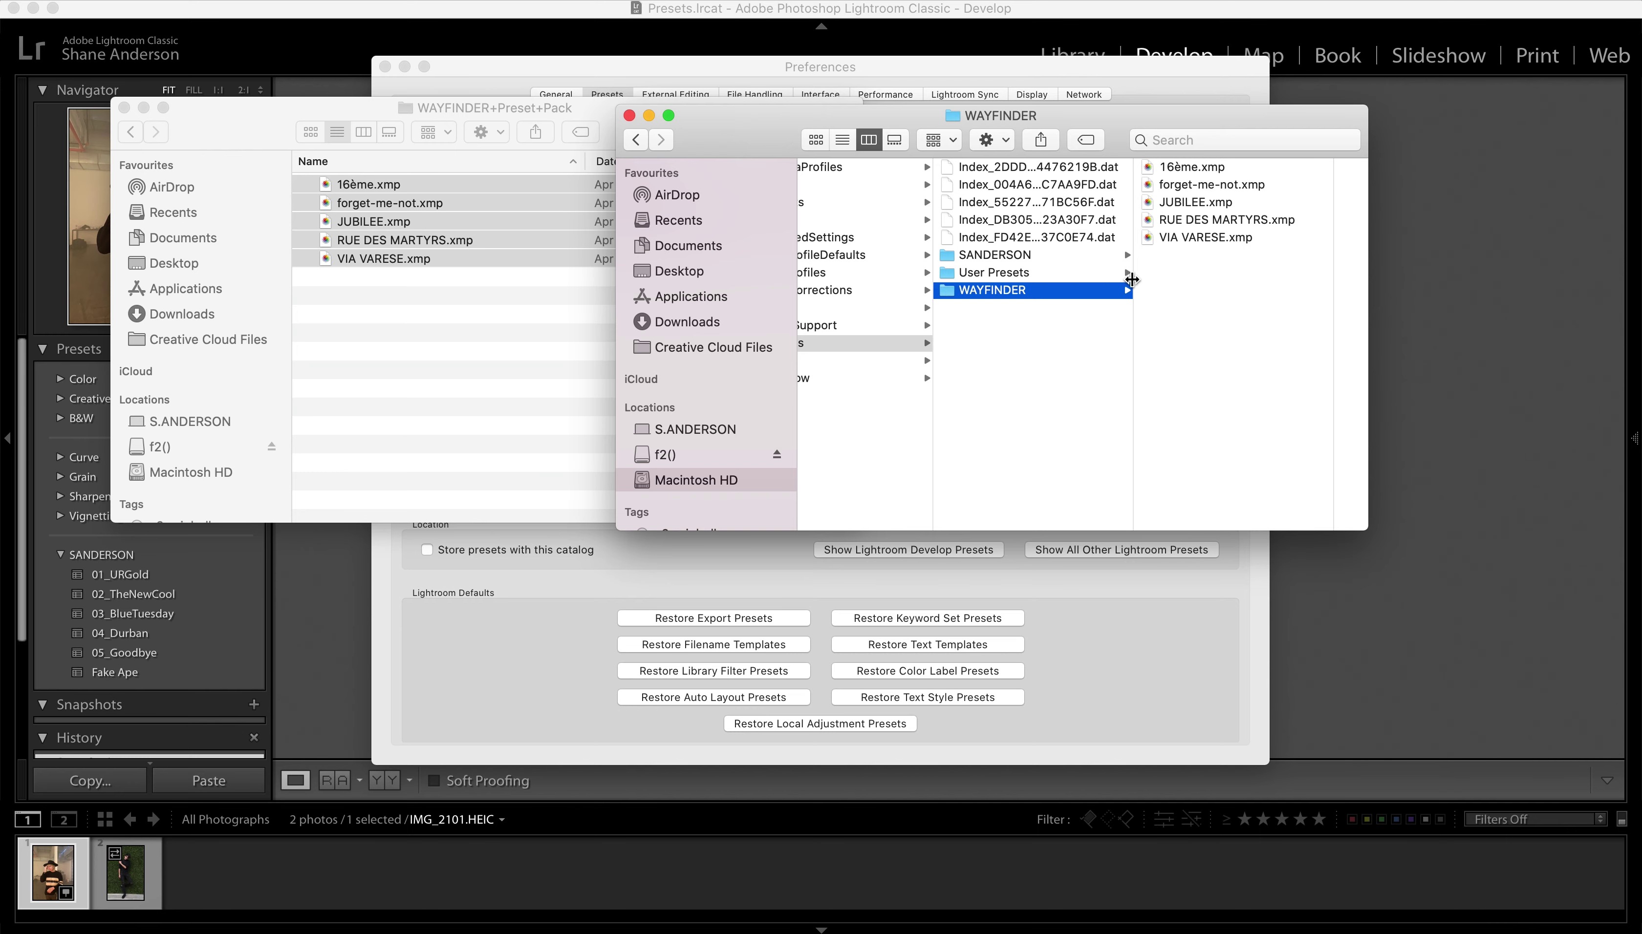
Close the preset pack folder and the Preferences window, and restart Lightroom Classic to load the new presets.
click(124, 107)
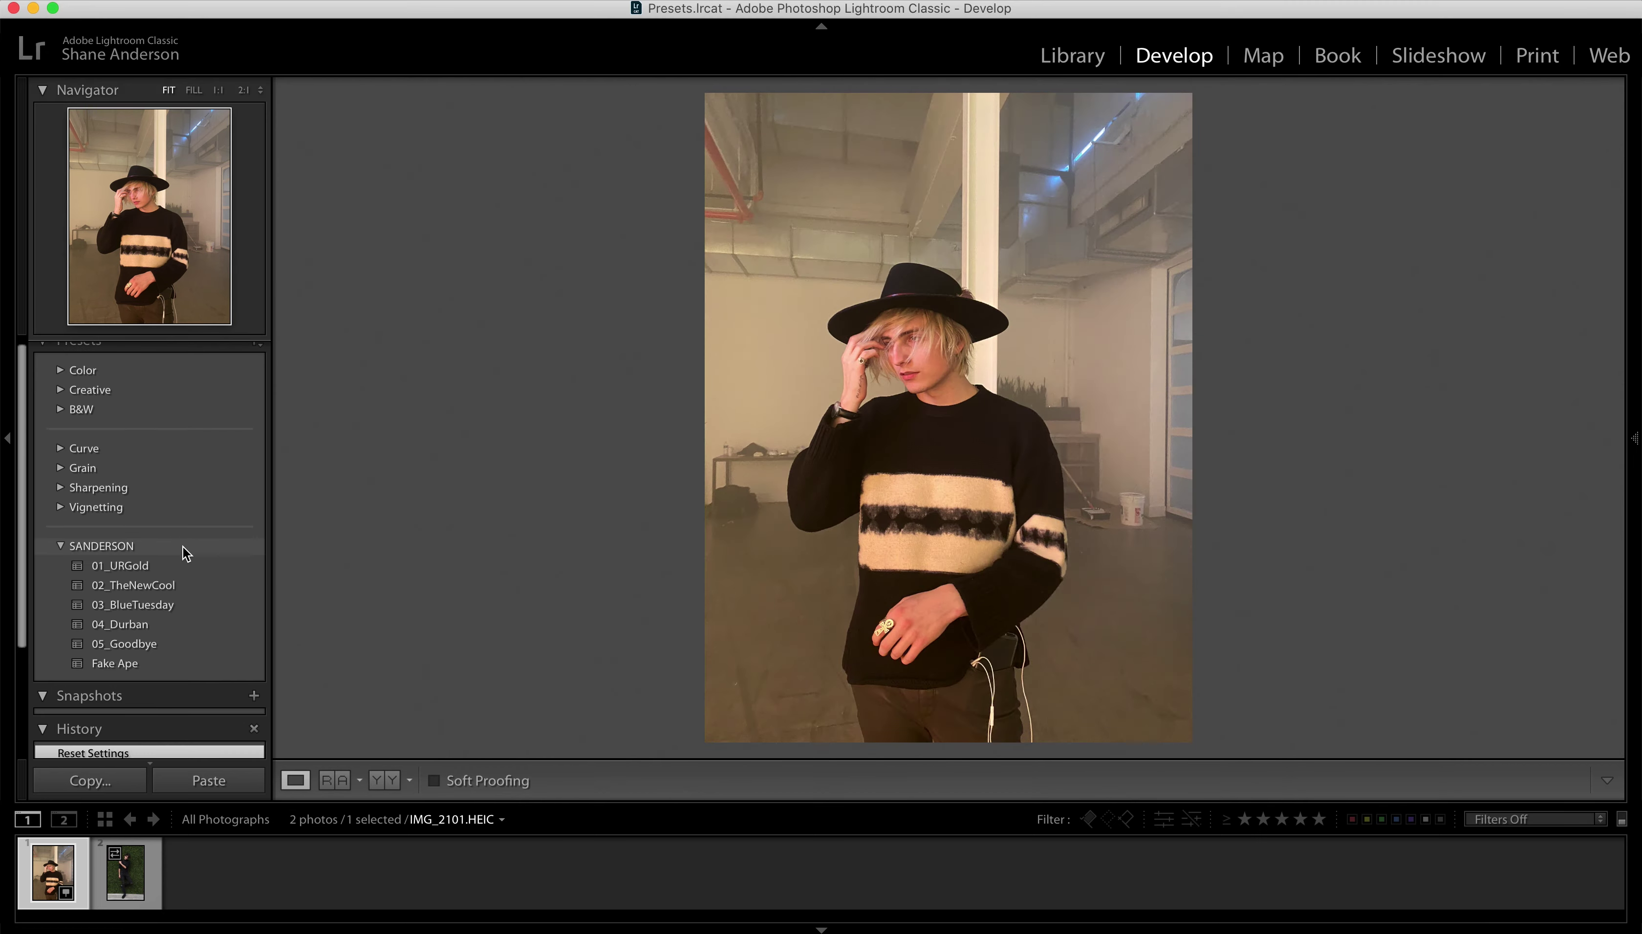
scroll(182, 547, down, 2)
scroll(183, 548, up, 1)
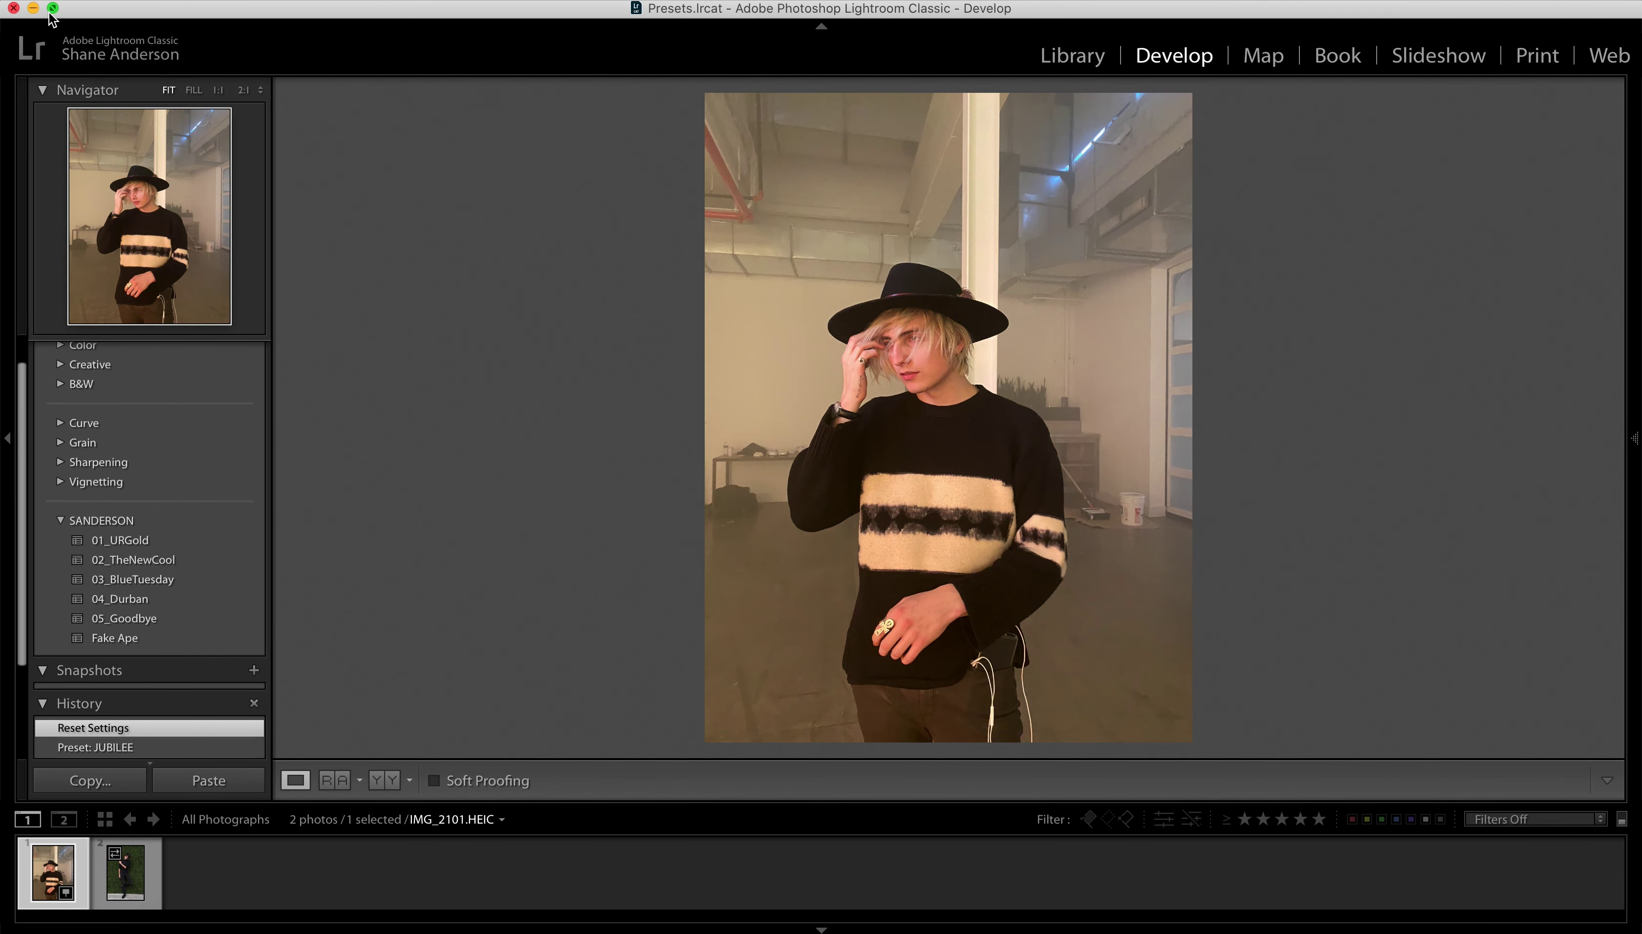
click(13, 8)
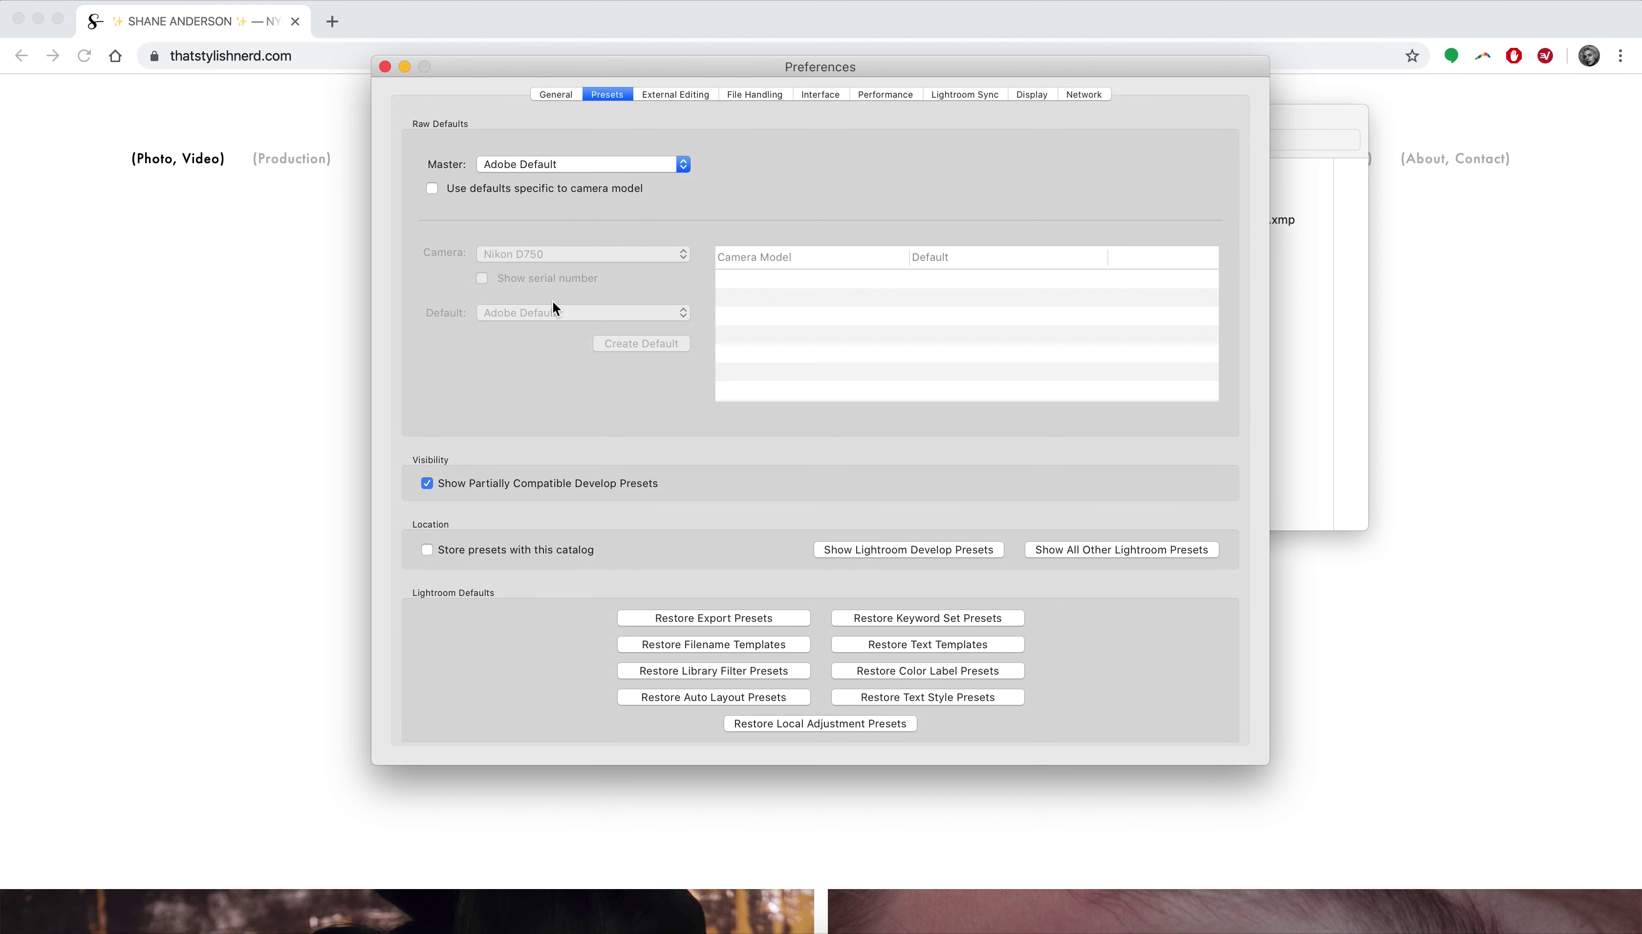
key(super+w)
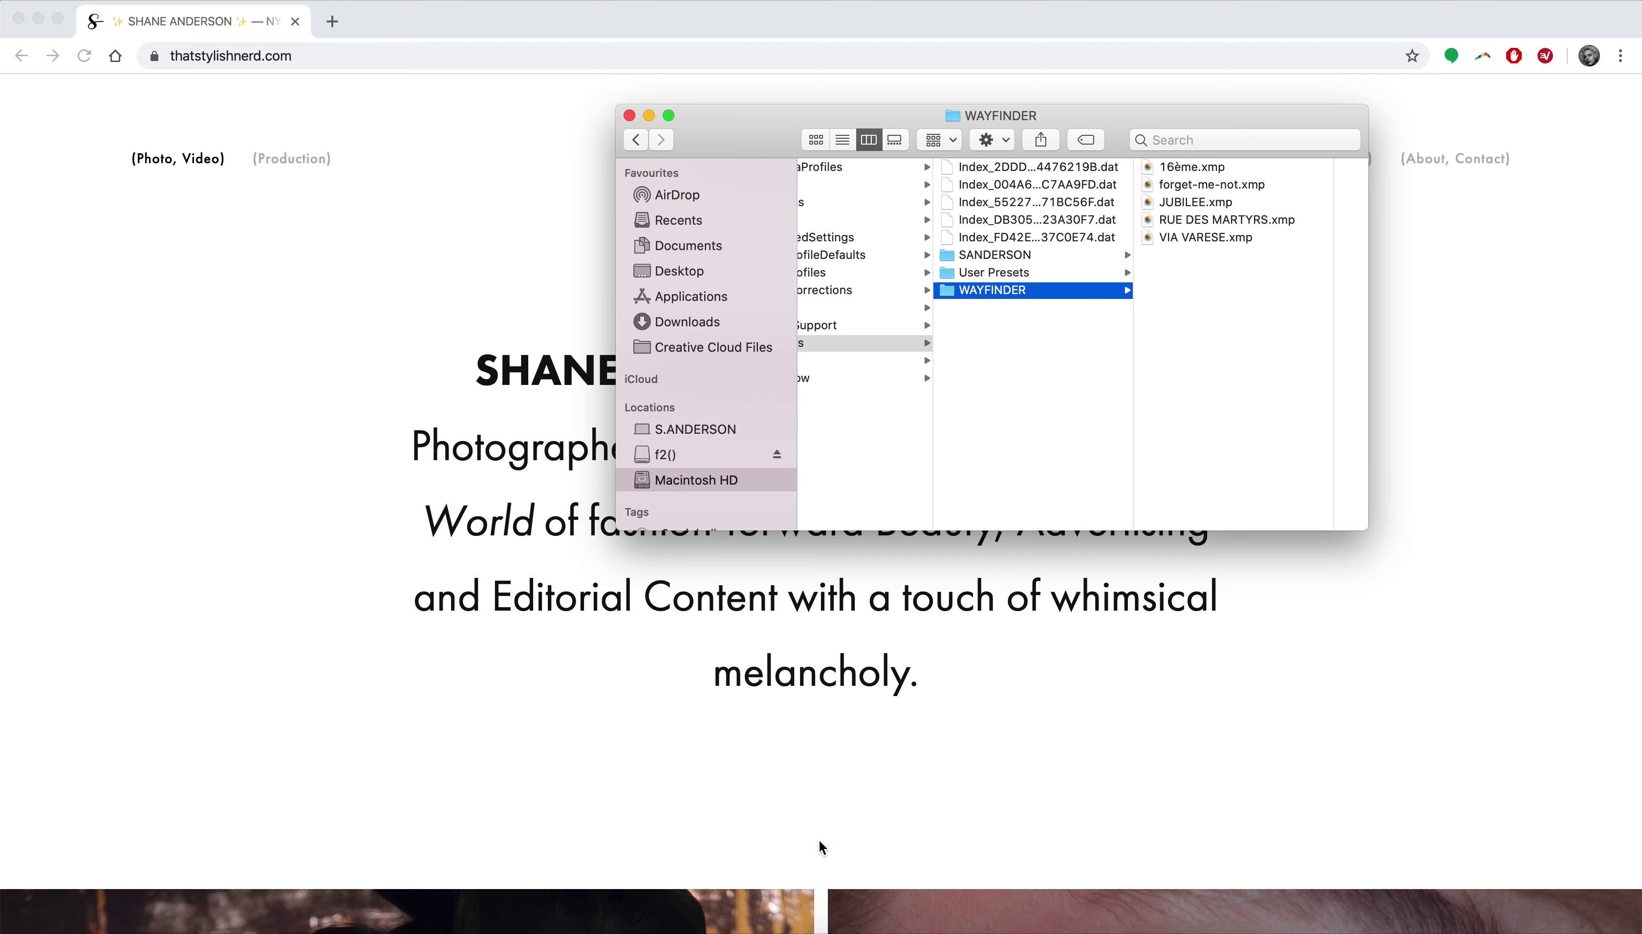
click(798, 931)
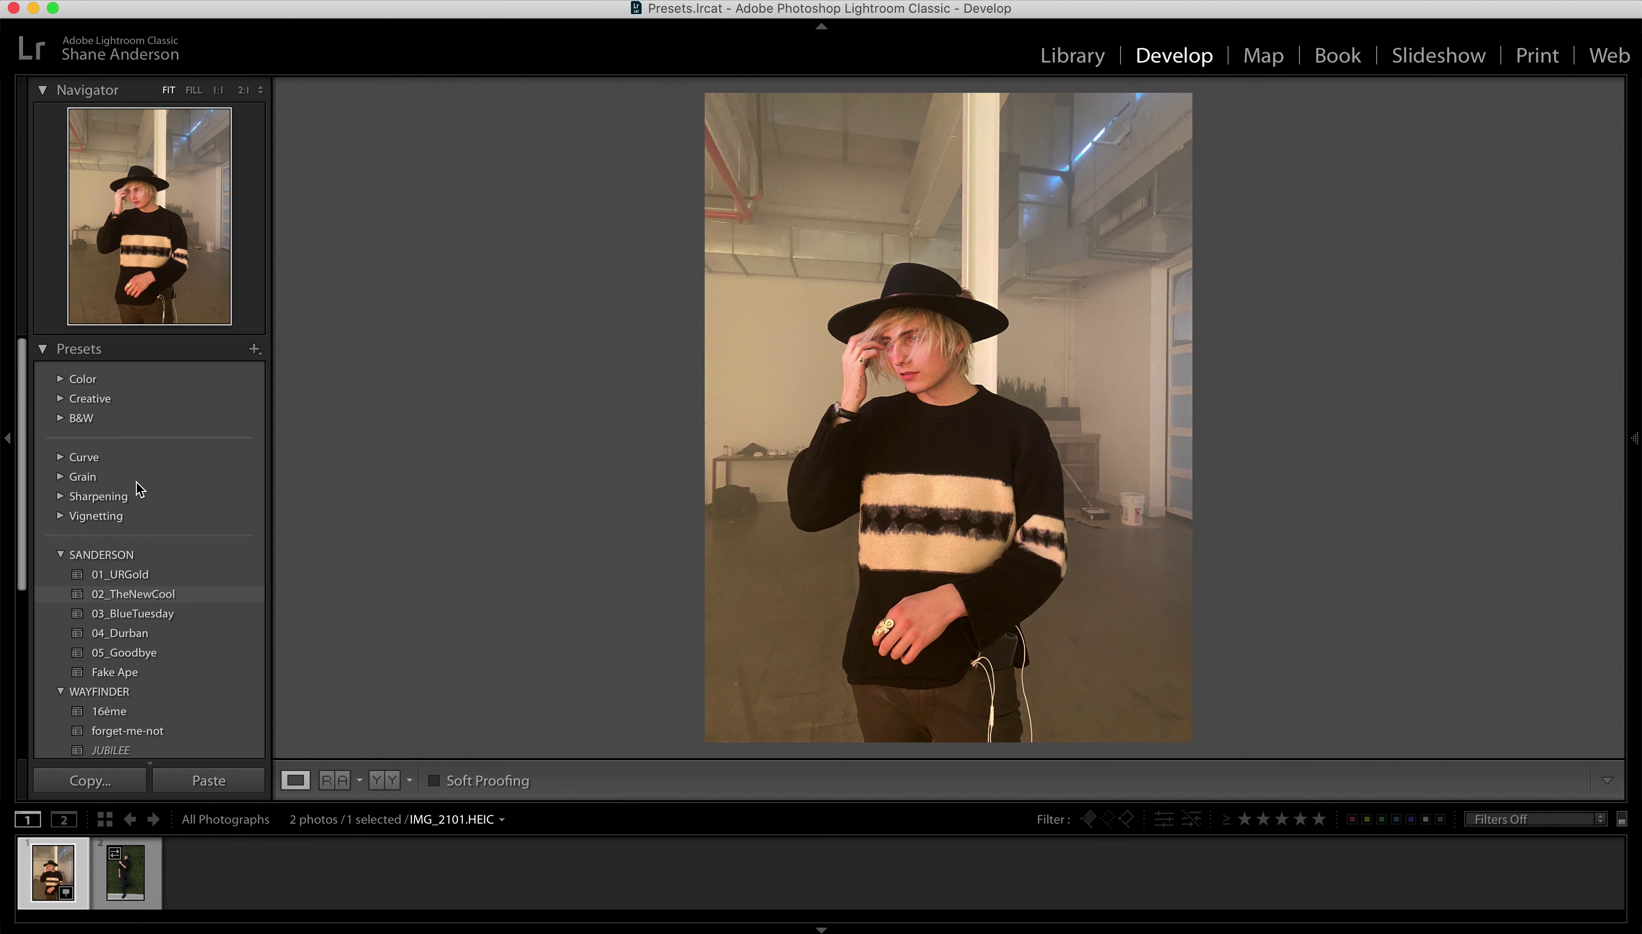
Check the WAYFINDER presets with DSC_9531.NEF selected, and apply the 16ème preset to IMG_2101.HEIC.
scroll(136, 481, down, 3)
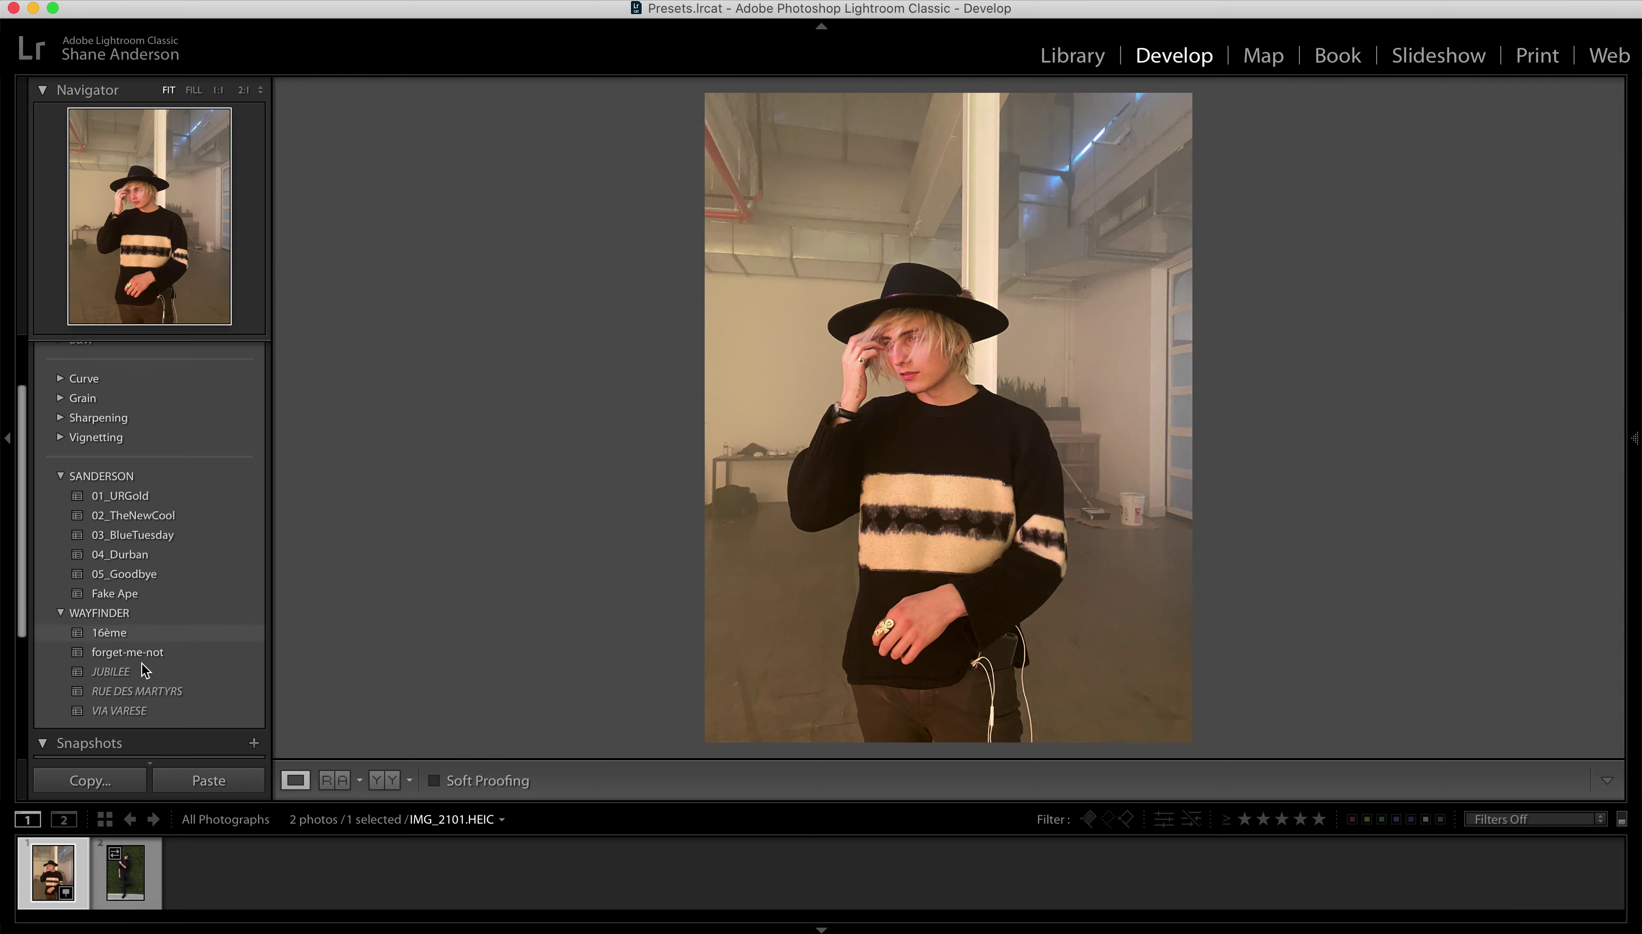
click(121, 873)
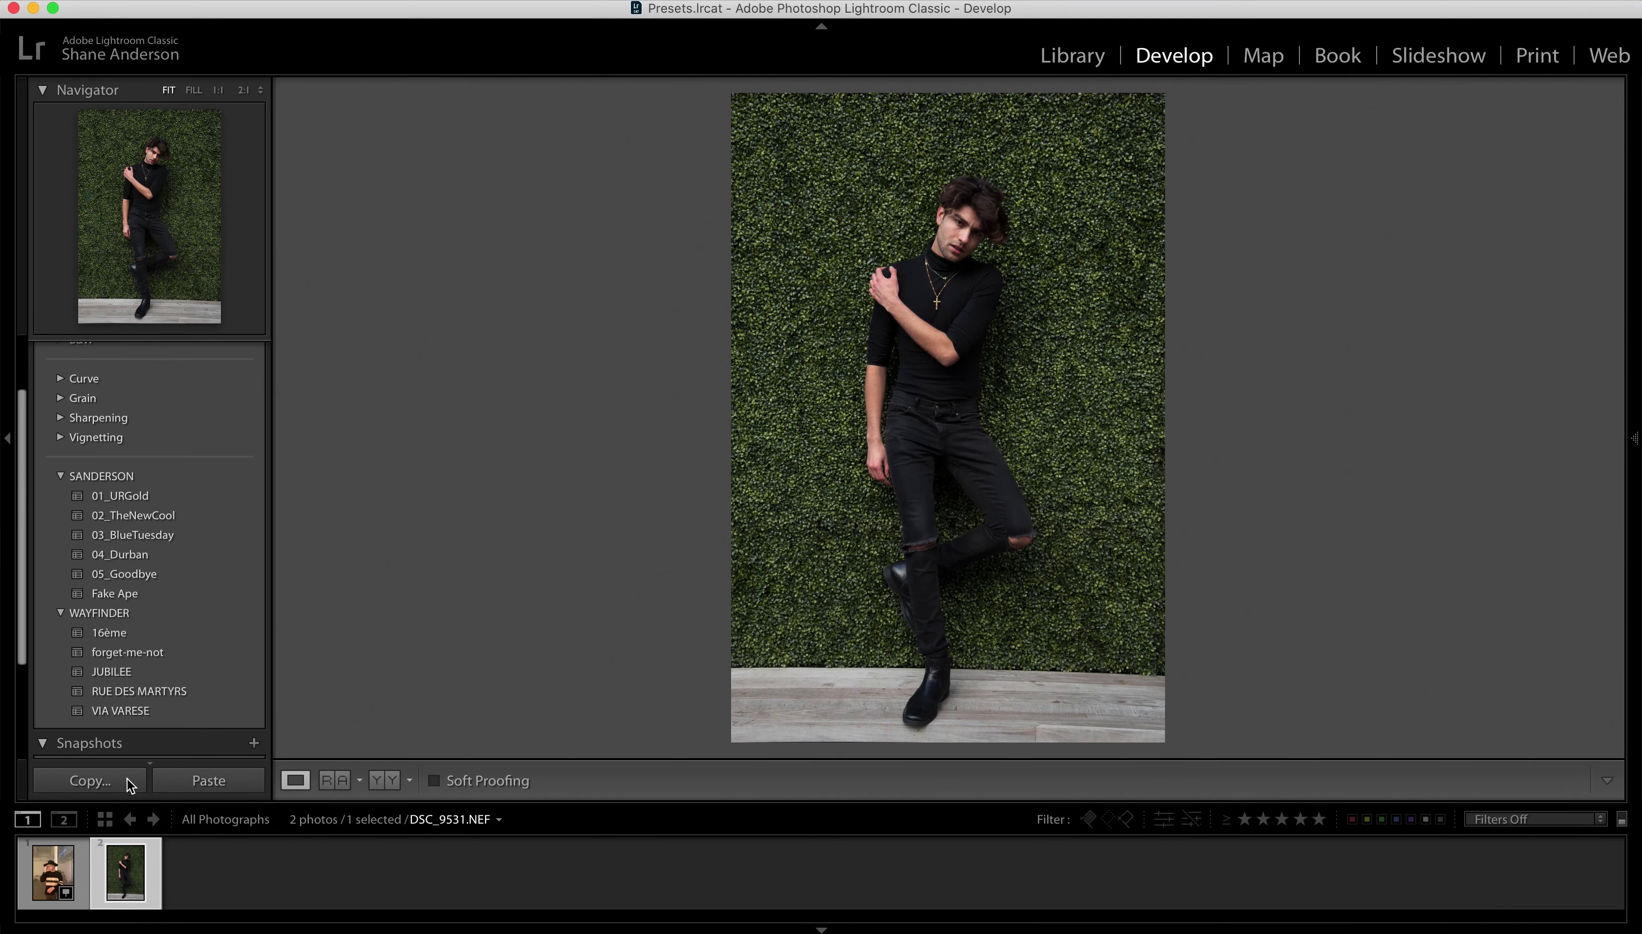
click(65, 866)
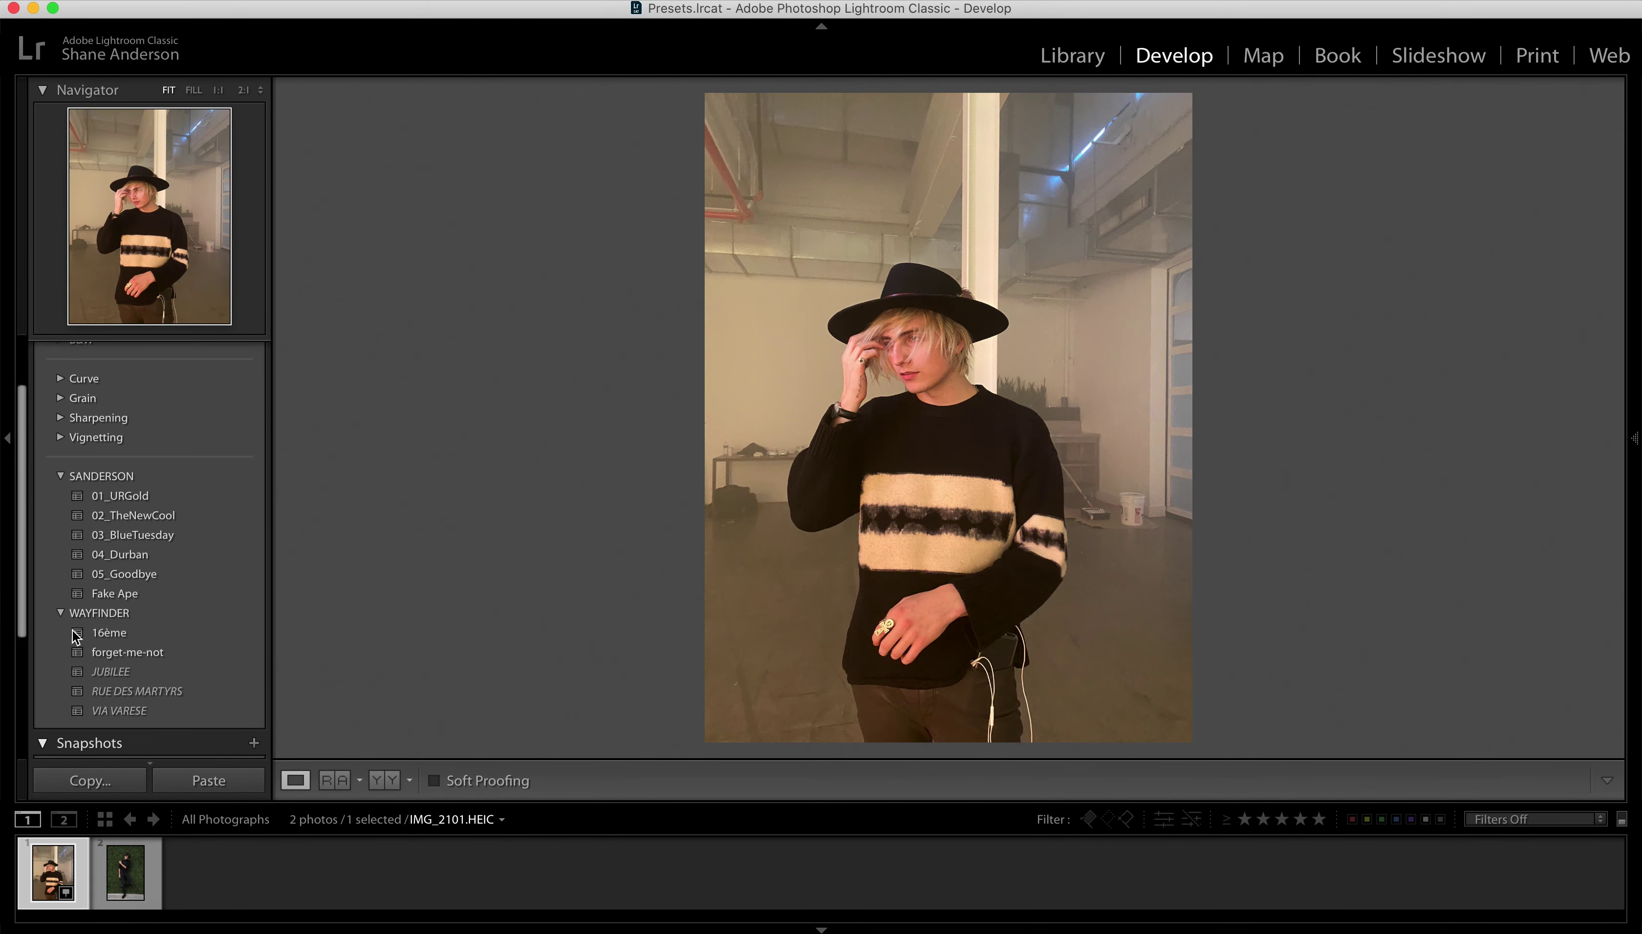
click(74, 630)
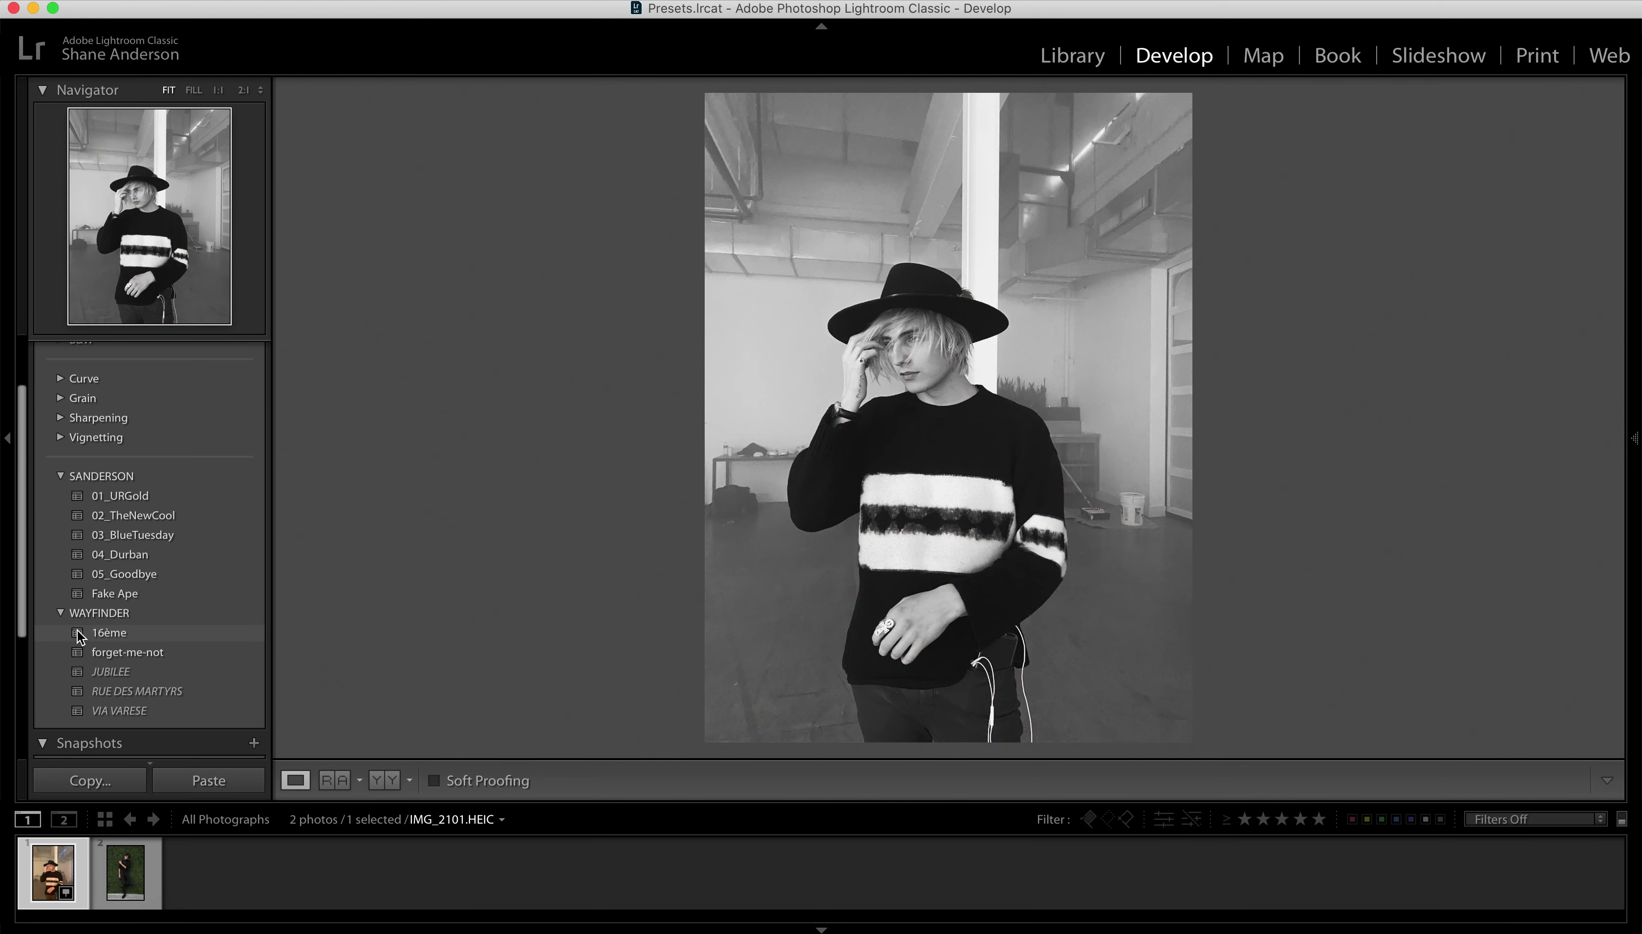